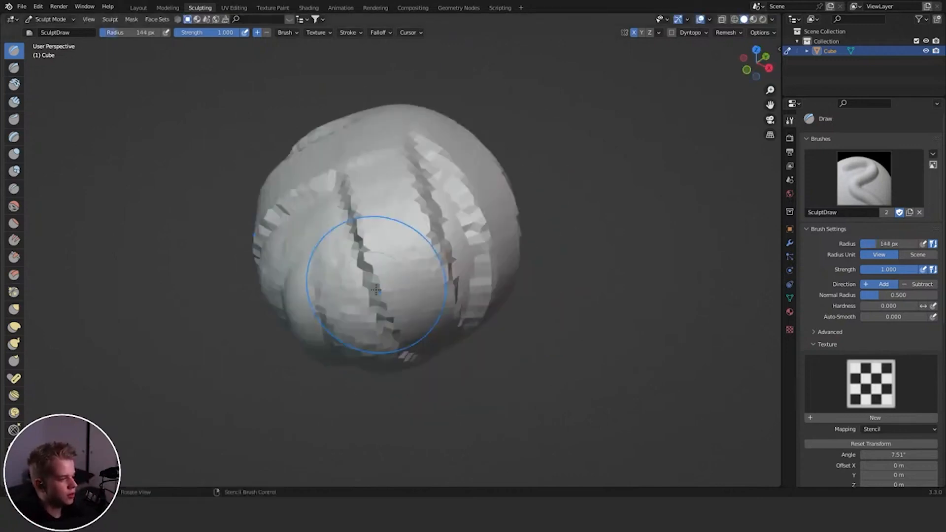
# Try a different remesh voxel size on the sculpted ball using the grid preview
pyautogui.moveTo(376, 290)
pyautogui.mouseDown(button='middle')
pyautogui.moveTo(460, 185)
pyautogui.moveTo(566, 264)
pyautogui.moveTo(542, 222)
pyautogui.moveTo(506, 191)
pyautogui.mouseUp(button='middle')
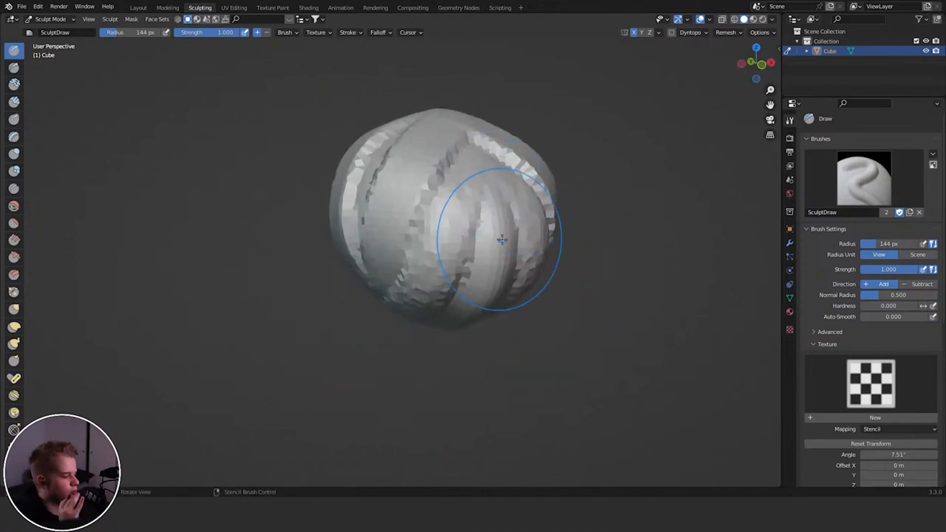
pyautogui.press('r')
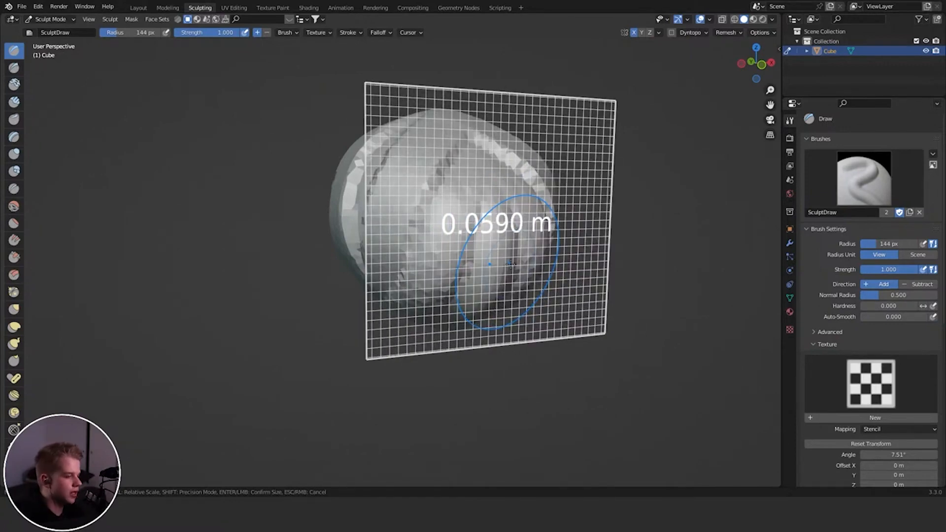
pyautogui.click(510, 265)
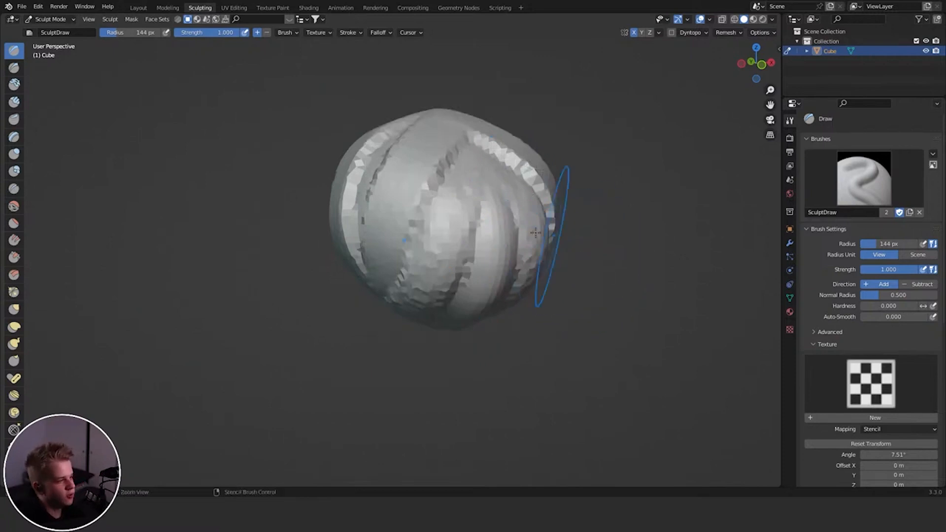
# Stretch the sculpted ball along X to about 2.32 m wide, apply its scale, and return to Sculpt Mode
pyautogui.hotkey('ctrl', 'Tab')
pyautogui.press('n')
pyautogui.press('s')
pyautogui.press('x')
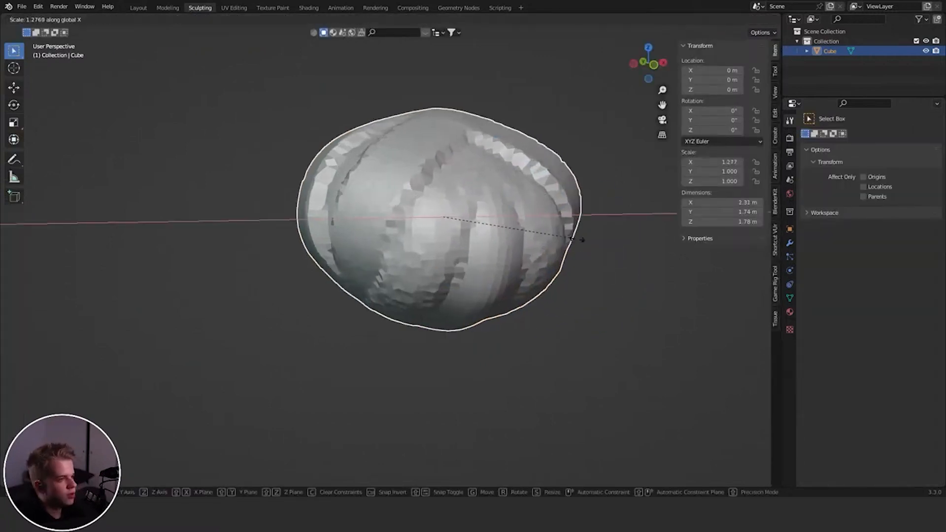
pyautogui.press('Return')
pyautogui.hotkey('ctrl', 'a')
pyautogui.click(520, 266)
pyautogui.moveTo(554, 238); pyautogui.dragTo(553, 197, button='middle')
pyautogui.hotkey('ctrl', 'Tab')
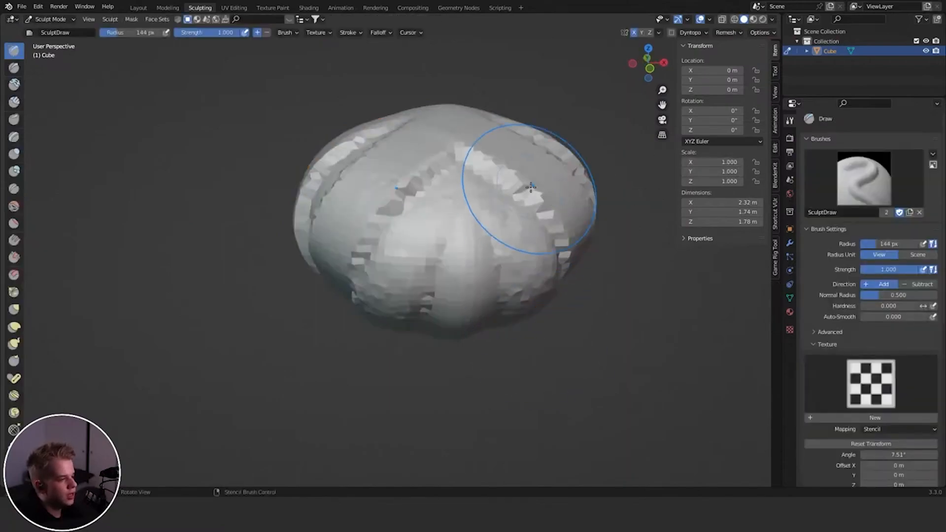
# Adjust the remesh voxel size on the stretched mesh with the grid preview, ending at 0.0185 m
pyautogui.hotkey('shift', 'r')
pyautogui.click(518, 221)
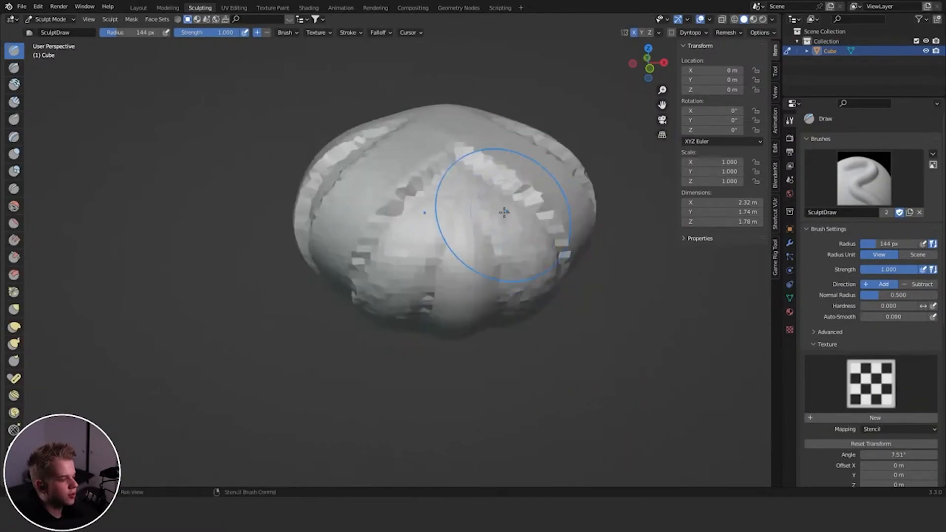
pyautogui.hotkey('shift', 'r')
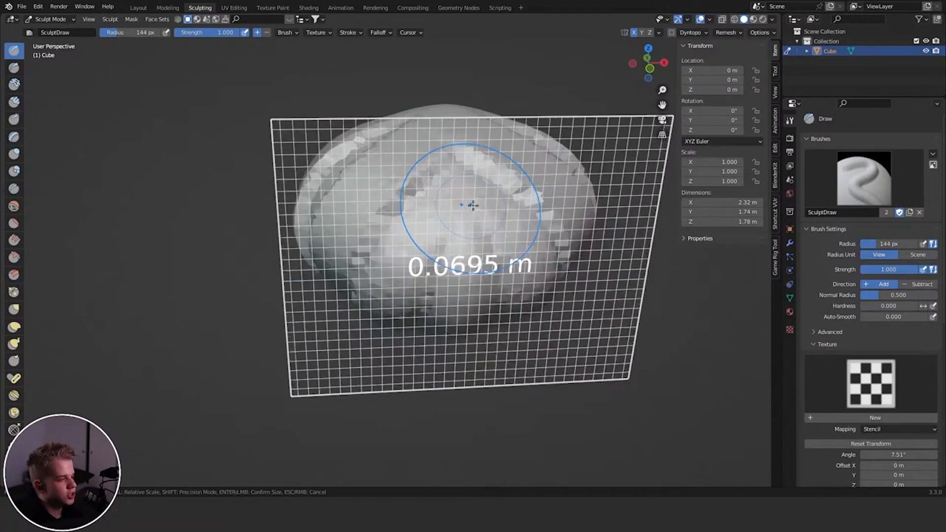
pyautogui.click(514, 209)
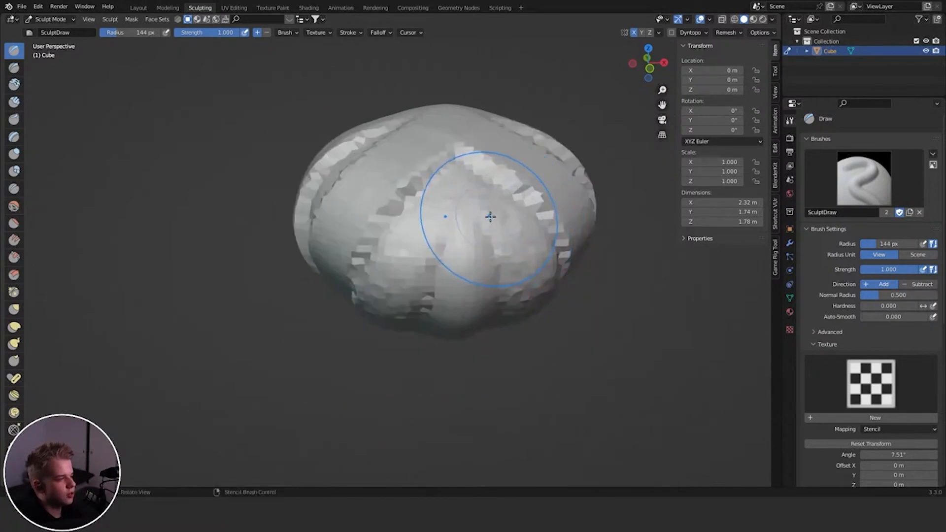
pyautogui.press('r')
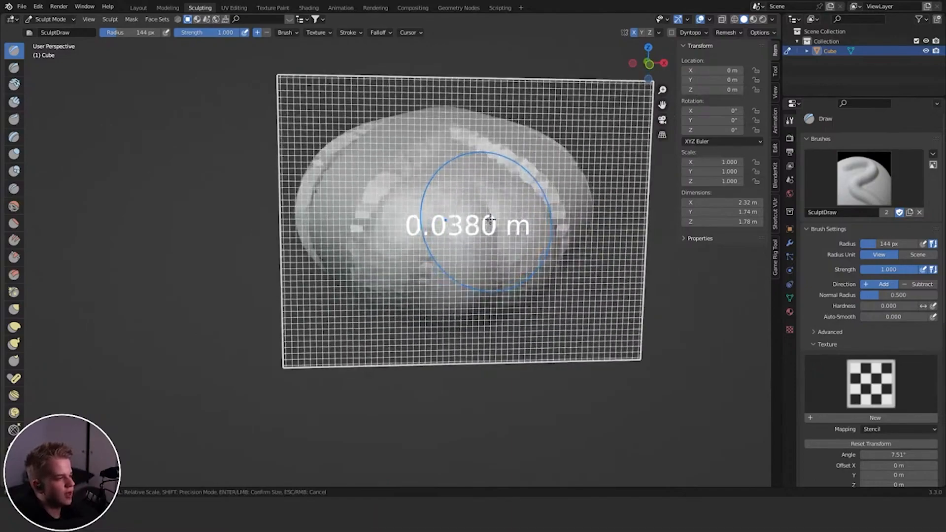
pyautogui.click(508, 213)
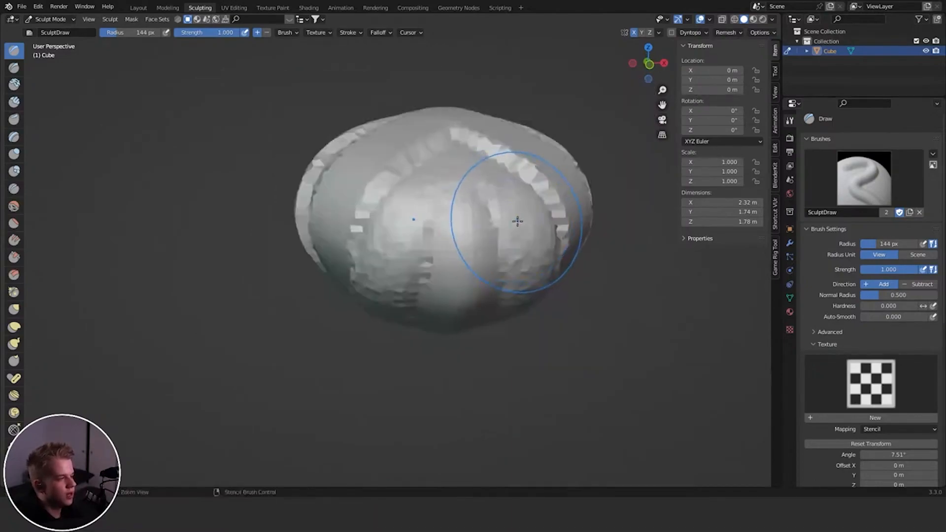
# Examine the sculpt's mesh topology in Edit Mode from the front view, then return to Sculpt Mode
pyautogui.moveTo(461, 272)
pyautogui.mouseDown(button='middle')
pyautogui.moveTo(454, 269)
pyautogui.moveTo(574, 268)
pyautogui.mouseUp(button='middle')
pyautogui.scroll(3, 498, 280)
pyautogui.scroll(-1, 575, 268)
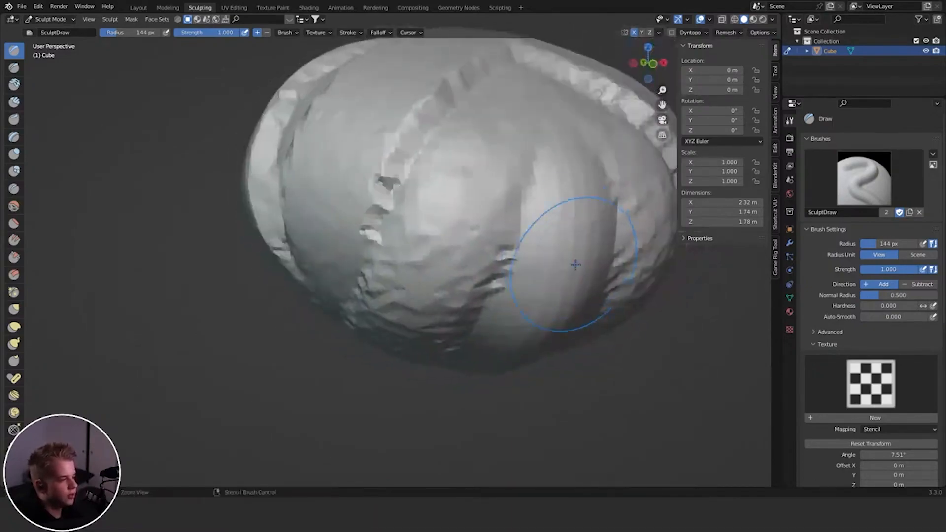
pyautogui.press('Tab')
pyautogui.moveTo(576, 212); pyautogui.dragTo(538, 194, button='middle')
pyautogui.press('KP_1')
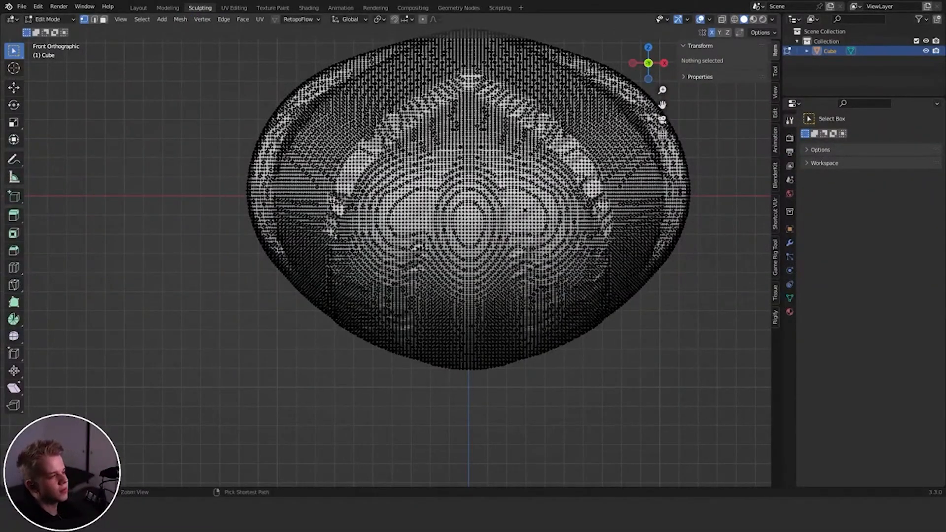
pyautogui.press('Tab')
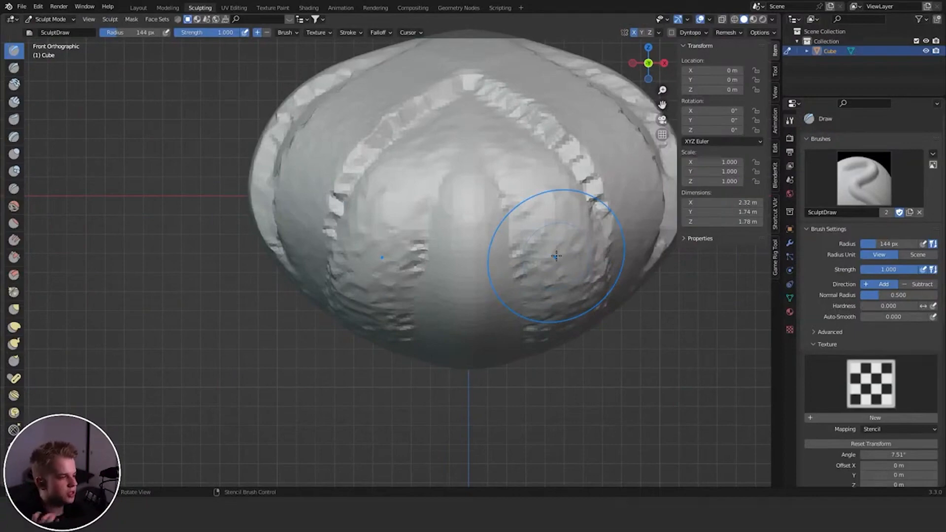
# Enable Dyntopo and show its detail size, refine method and detailing settings
pyautogui.click(671, 33)
pyautogui.click(690, 33)
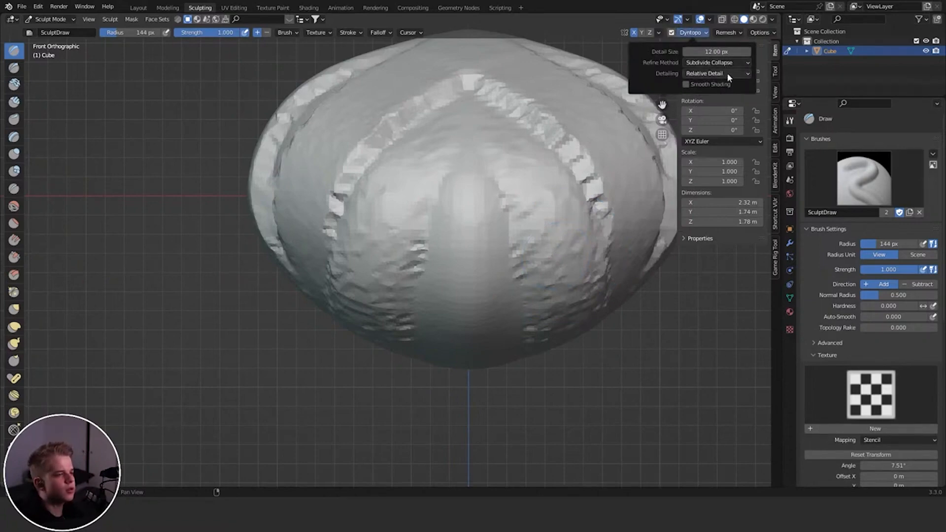
pyautogui.moveTo(591, 89)
pyautogui.mouseDown(button='middle')
pyautogui.moveTo(518, 211)
pyautogui.moveTo(465, 264)
pyautogui.moveTo(489, 320)
pyautogui.moveTo(486, 224)
pyautogui.mouseUp(button='middle')
pyautogui.scroll(-3, 489, 321)
pyautogui.scroll(4, 490, 320)
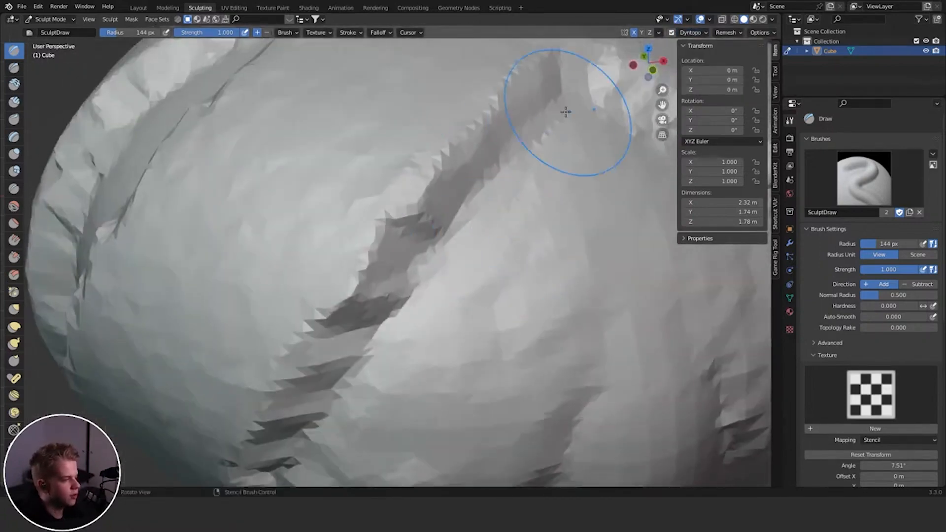
# Try Draw brush strokes along the diagonal crease with Dyntopo enabled, undoing each one
pyautogui.moveTo(566, 112); pyautogui.dragTo(315, 417)
pyautogui.hotkey('ctrl', 'z')
pyautogui.moveTo(566, 133); pyautogui.dragTo(377, 377)
pyautogui.scroll(-2, 470, 157)
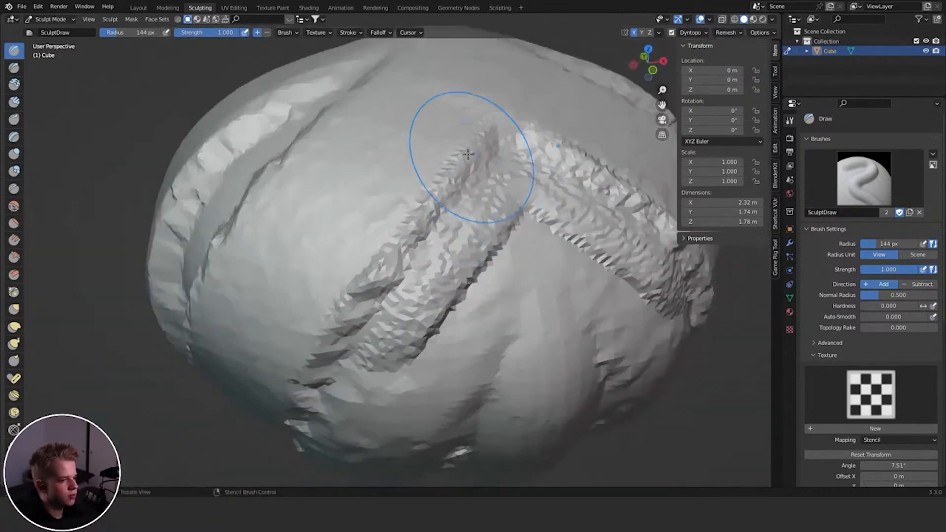
pyautogui.hotkey('ctrl', 'z')
# Switch to the Clay Strips brush, set its radius to 75 px, and test strokes along the diagonal crease, undoing them
pyautogui.press('c')
pyautogui.moveTo(427, 290); pyautogui.dragTo(370, 366)
pyautogui.press('f')
pyautogui.click(417, 281)
pyautogui.hotkey('ctrl', 'z')
pyautogui.moveTo(502, 179); pyautogui.dragTo(376, 357)
pyautogui.hotkey('ctrl', 'z')
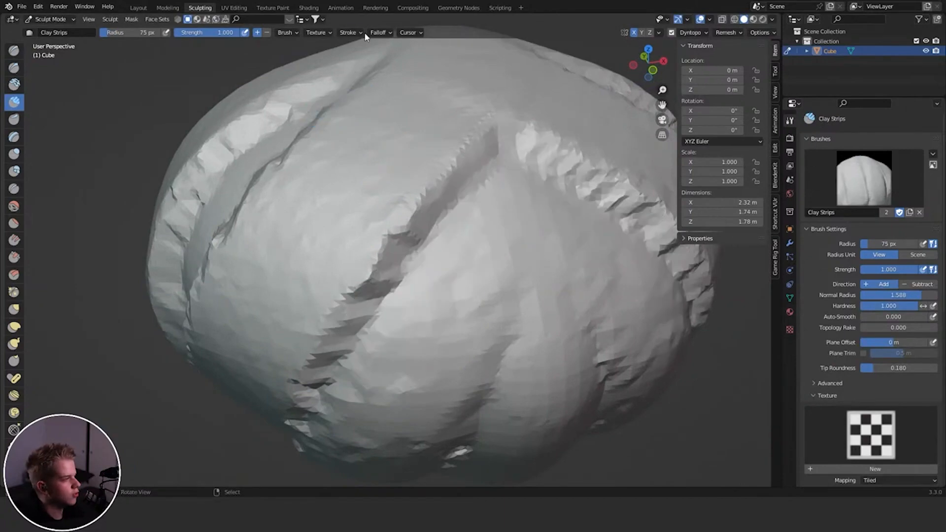
# Check the brush's falloff settings and build up a Clay Strips band along the diagonal crease, redoing the first stroke
pyautogui.click(373, 34)
pyautogui.click(359, 53)
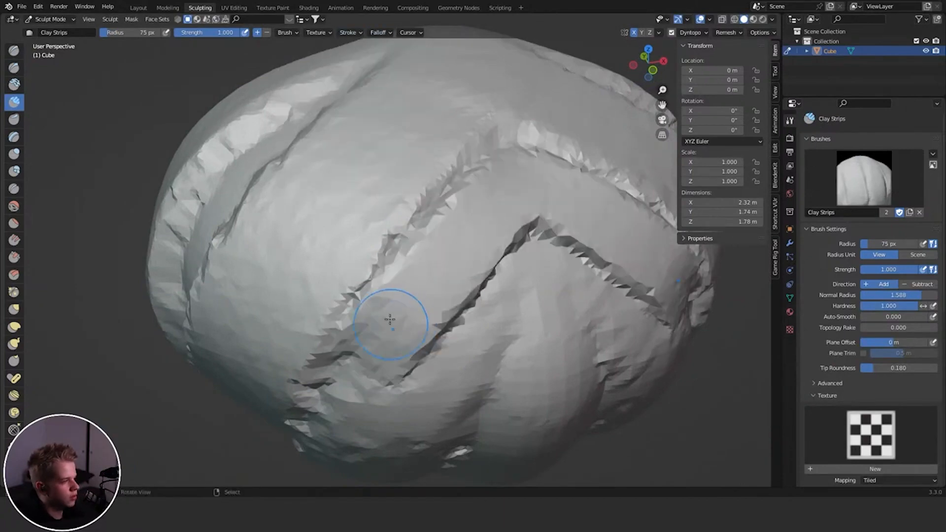
pyautogui.hotkey('ctrl', 'z')
pyautogui.moveTo(498, 182)
pyautogui.mouseDown()
pyautogui.moveTo(420, 312)
pyautogui.moveTo(426, 306)
pyautogui.mouseUp()
pyautogui.moveTo(485, 249)
pyautogui.mouseDown(button='middle')
pyautogui.moveTo(474, 283)
pyautogui.moveTo(497, 250)
pyautogui.moveTo(471, 256)
pyautogui.mouseUp(button='middle')
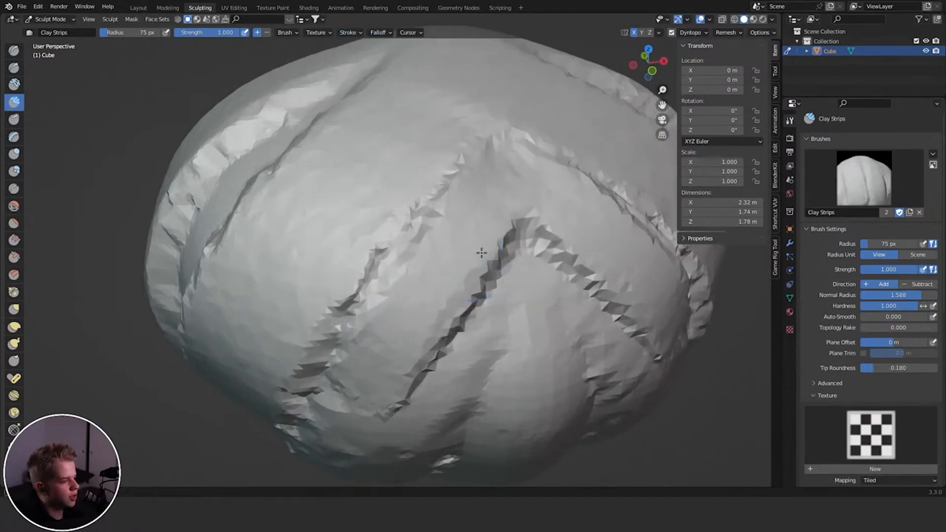
# Paint Clay Strips strokes on the upper crease at closer zoom levels and compare their mesh density in Edit Mode
pyautogui.scroll(3, 496, 241)
pyautogui.scroll(-3, 496, 241)
pyautogui.scroll(5, 471, 255)
pyautogui.moveTo(537, 210)
pyautogui.mouseDown()
pyautogui.moveTo(458, 349)
pyautogui.moveTo(538, 211)
pyautogui.moveTo(377, 359)
pyautogui.mouseUp()
pyautogui.moveTo(489, 134)
pyautogui.keyDown('shift'); pyautogui.mouseDown(button='middle')
pyautogui.moveTo(471, 213)
pyautogui.moveTo(454, 232)
pyautogui.mouseUp(button='middle'); pyautogui.keyUp('shift')
pyautogui.scroll(5, 454, 232)
pyautogui.moveTo(547, 152); pyautogui.dragTo(444, 285)
pyautogui.scroll(-3, 444, 285)
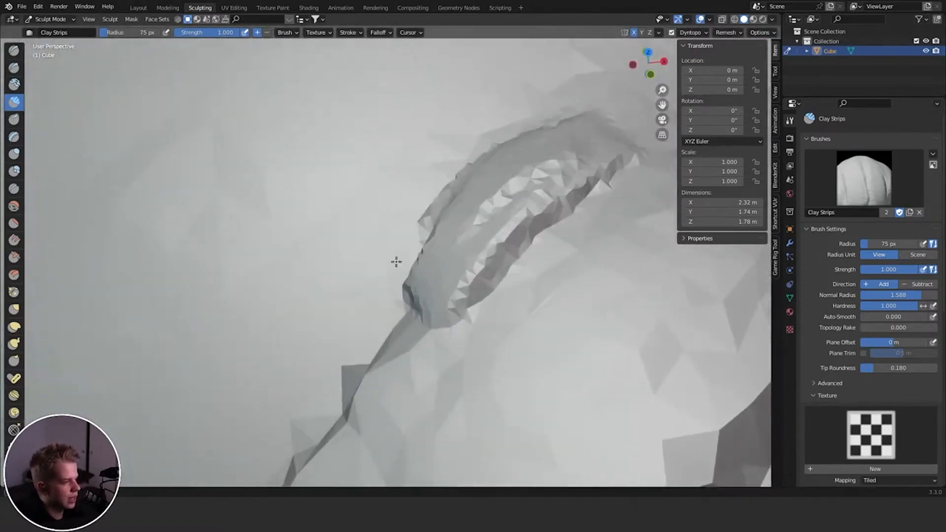
pyautogui.moveTo(422, 222); pyautogui.dragTo(429, 250, button='middle')
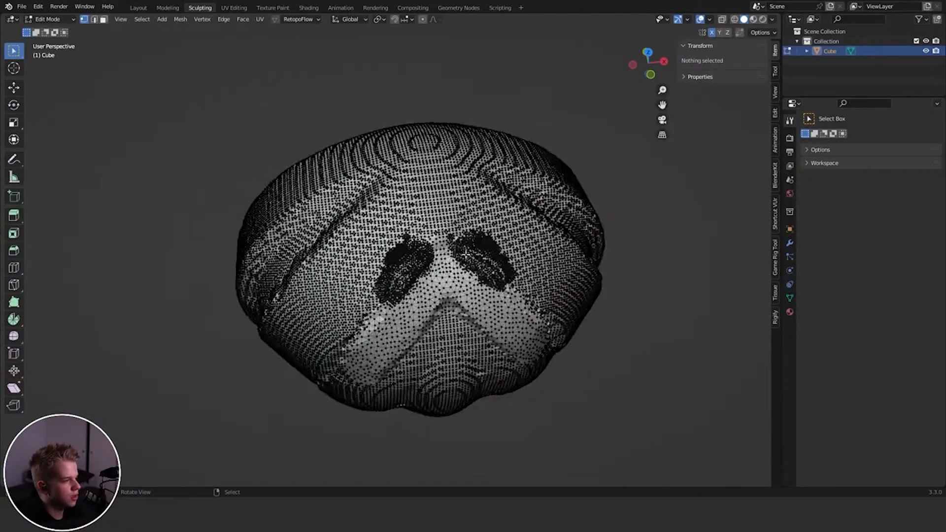
pyautogui.scroll(5, 466, 254)
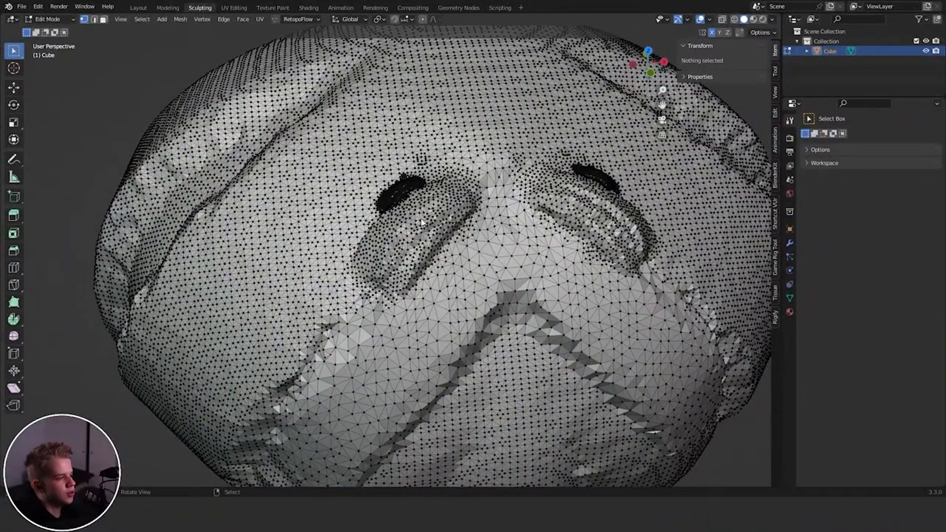
pyautogui.press('Tab')
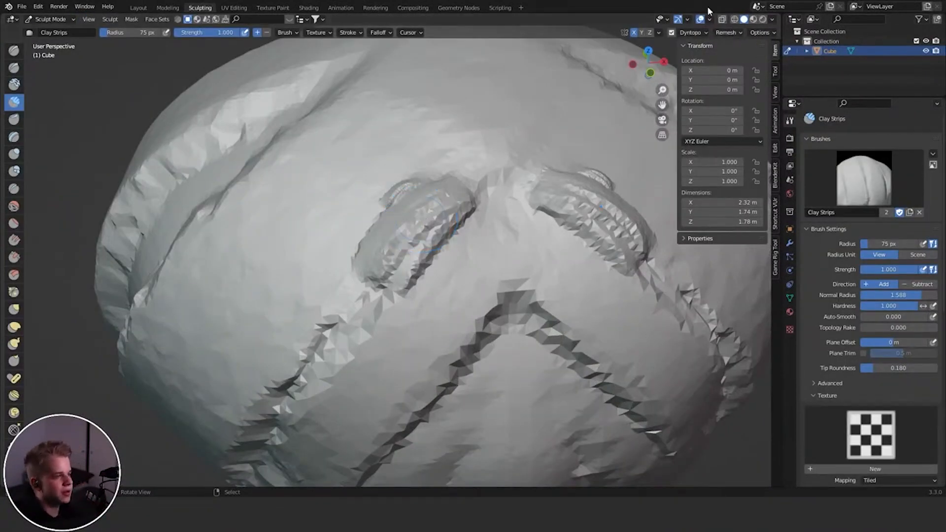
# Set the Dyntopo detail size to 8 px
pyautogui.click(689, 33)
pyautogui.doubleClick(693, 51)
pyautogui.press('Return')
# Paint Clay Strips strokes down the diagonal crease with the finer detail, enlarging the brush radius to 130 px
pyautogui.moveTo(415, 289); pyautogui.dragTo(333, 437)
pyautogui.hotkey('ctrl', 'z')
pyautogui.moveTo(493, 224); pyautogui.dragTo(335, 428)
pyautogui.press('f')
pyautogui.click(466, 345)
pyautogui.moveTo(461, 221)
pyautogui.mouseDown()
pyautogui.moveTo(404, 313)
pyautogui.moveTo(380, 296)
pyautogui.mouseUp()
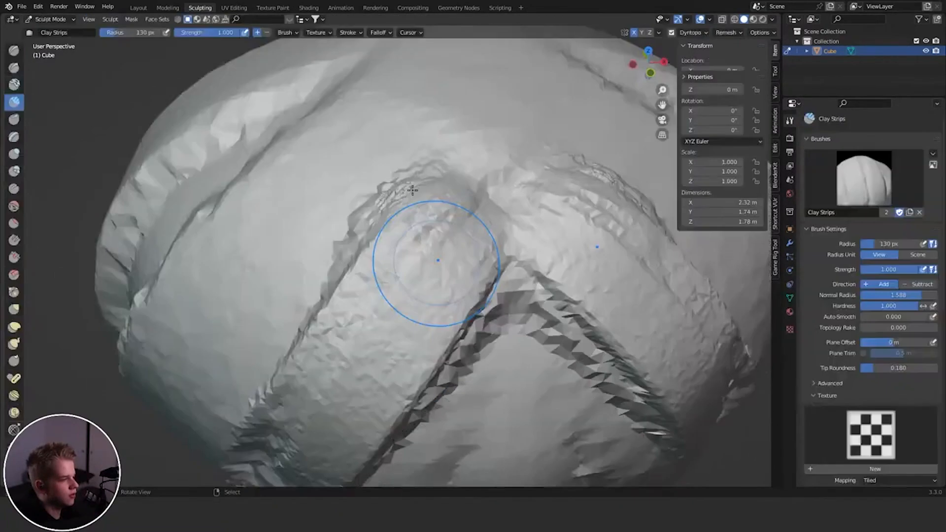
# Test Clay Strips strokes over the raised band at different zoom levels and check the resulting mesh density
pyautogui.scroll(5, 432, 249)
pyautogui.moveTo(423, 228); pyautogui.dragTo(429, 205, button='middle')
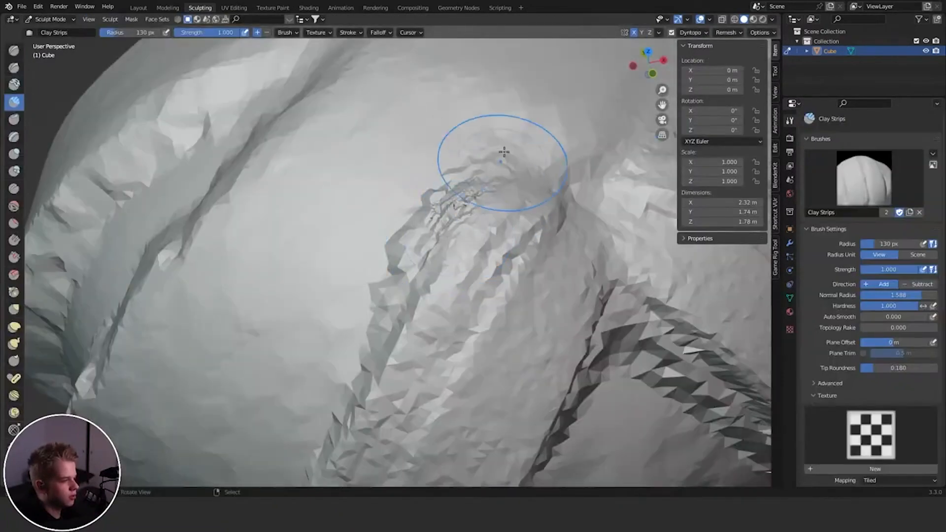
pyautogui.moveTo(502, 160); pyautogui.dragTo(335, 426)
pyautogui.hotkey('ctrl', 'z')
pyautogui.scroll(2, 473, 190)
pyautogui.scroll(-3, 501, 170)
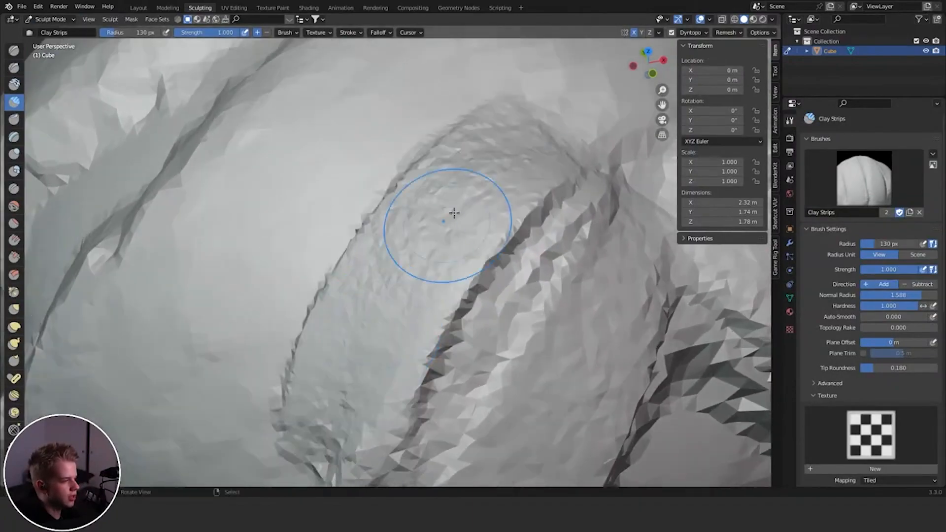
pyautogui.press('Tab')
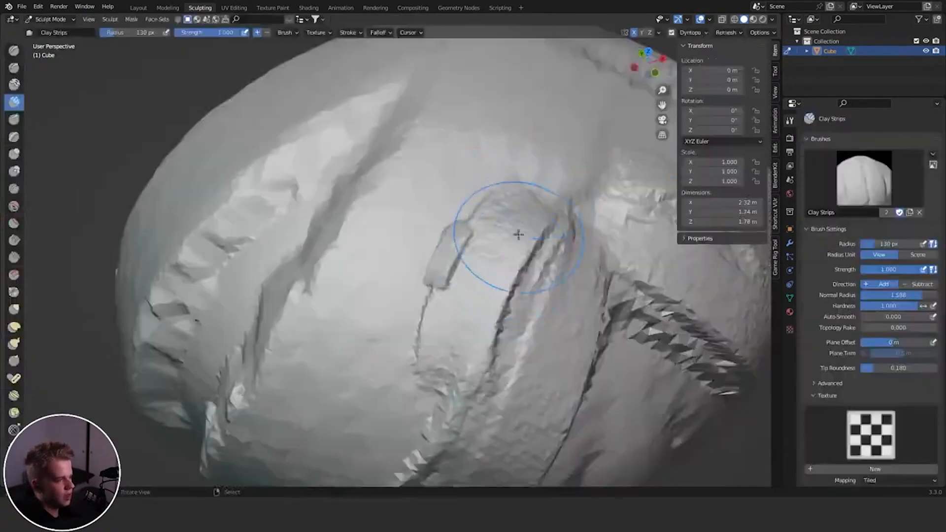
pyautogui.scroll(-3, 518, 234)
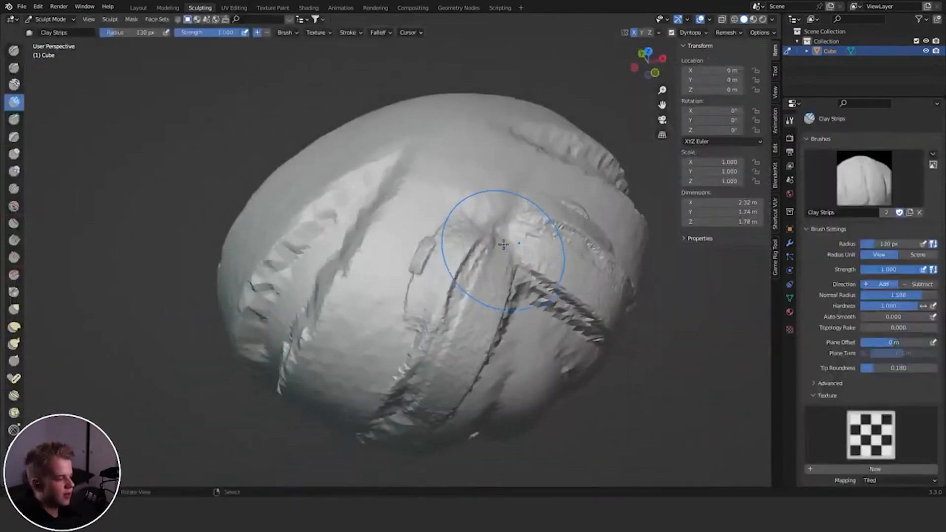
# Review the Dyntopo refine methods and change the detailing method to Constant Detail
pyautogui.moveTo(503, 253); pyautogui.dragTo(561, 109, button='middle')
pyautogui.click(714, 34)
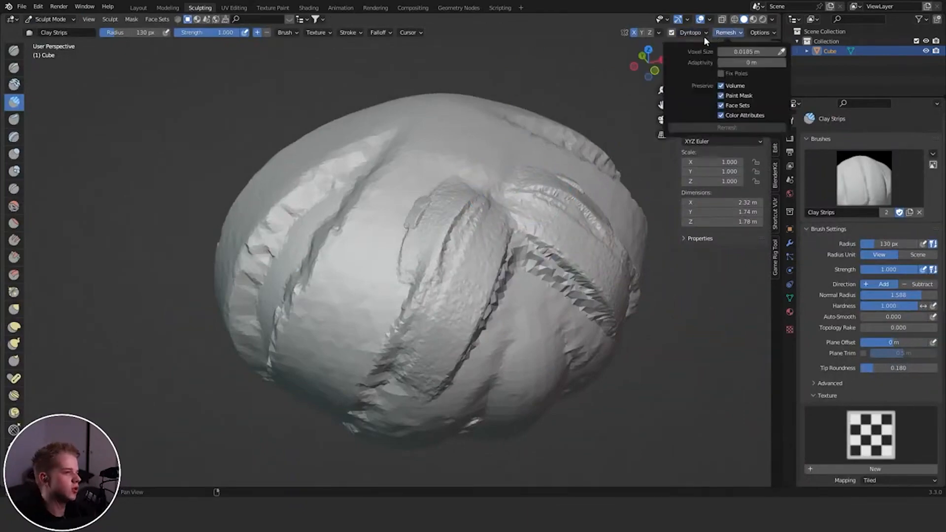
pyautogui.moveTo(704, 35)
pyautogui.click(735, 61)
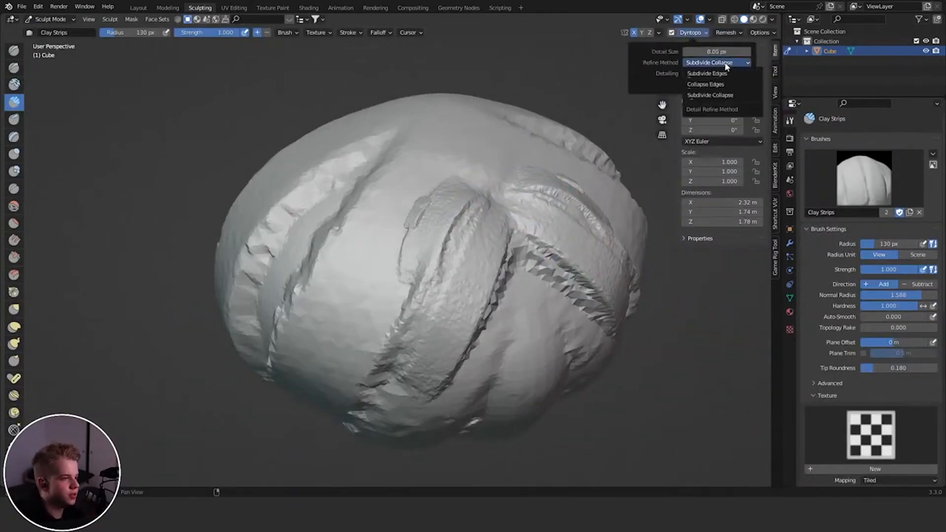
pyautogui.click(704, 74)
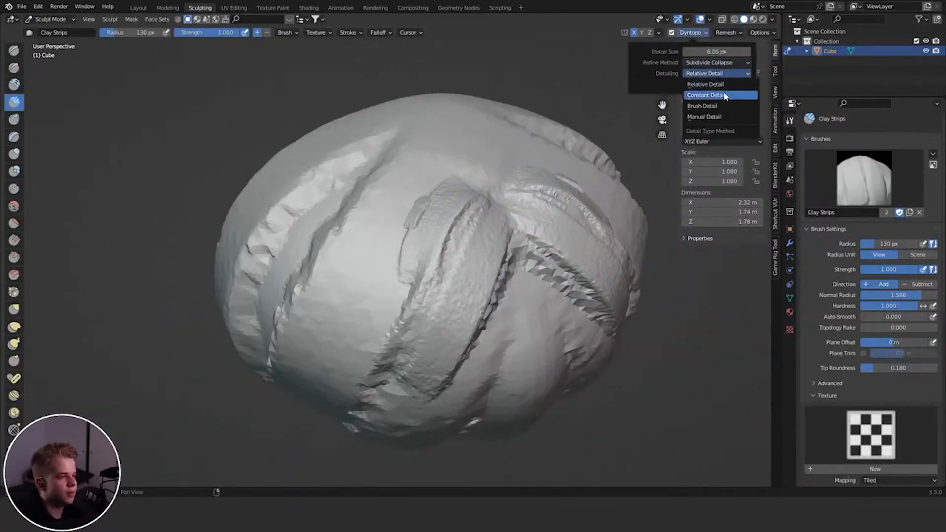
pyautogui.click(730, 94)
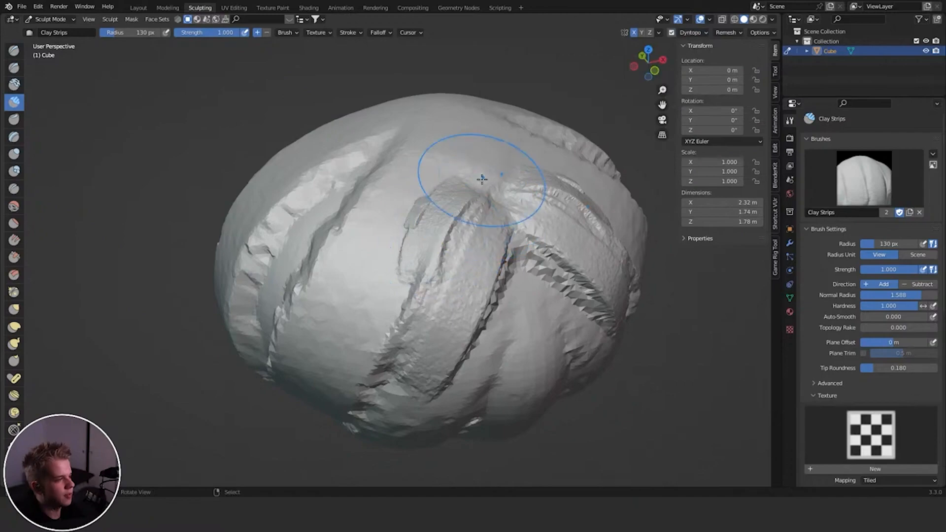
# Paint a Clay Strips patch over the side of the sculpt with constant detail and inspect its topology in Edit Mode
pyautogui.moveTo(497, 201); pyautogui.dragTo(378, 345)
pyautogui.moveTo(471, 219)
pyautogui.mouseDown(button='middle')
pyautogui.moveTo(507, 236)
pyautogui.moveTo(465, 242)
pyautogui.moveTo(492, 237)
pyautogui.mouseUp(button='middle')
pyautogui.press('Tab')
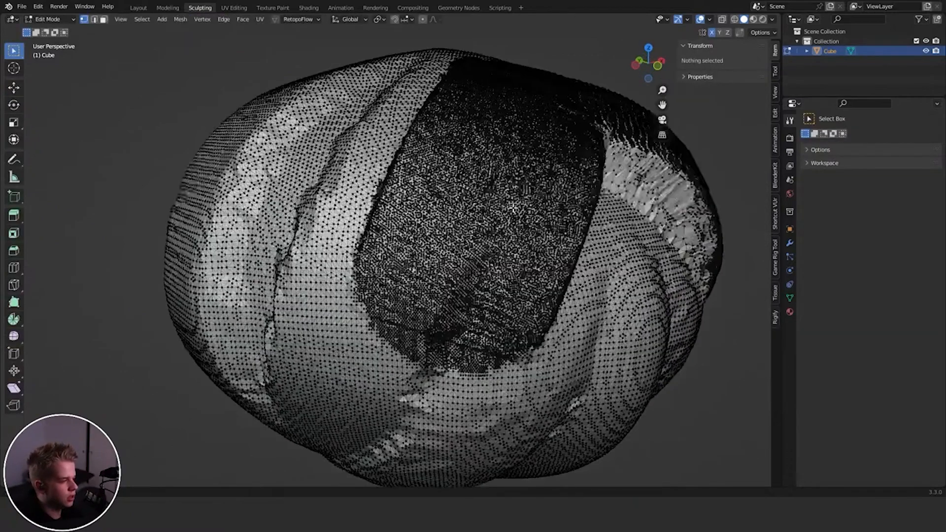
pyautogui.press('Tab')
# Set the Dyntopo constant detail resolution to 70
pyautogui.click(701, 31)
pyautogui.click(710, 52)
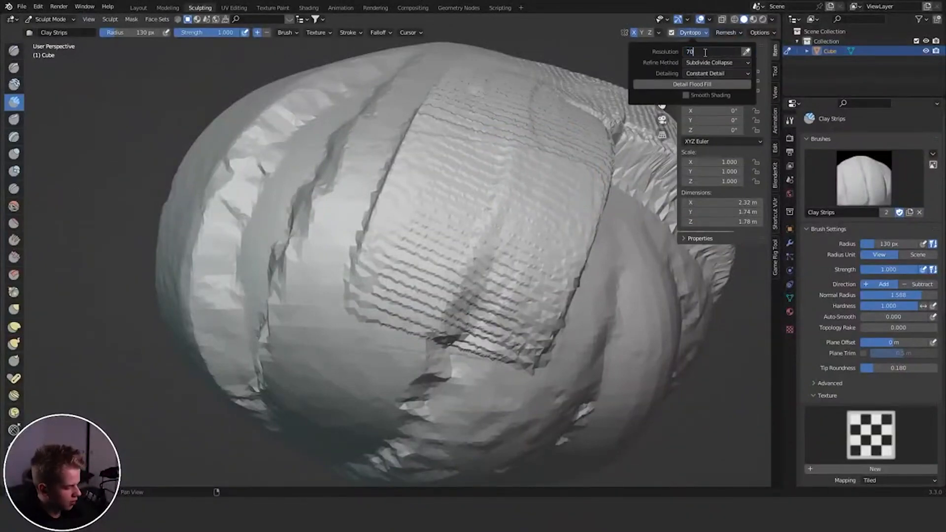
pyautogui.click(705, 31)
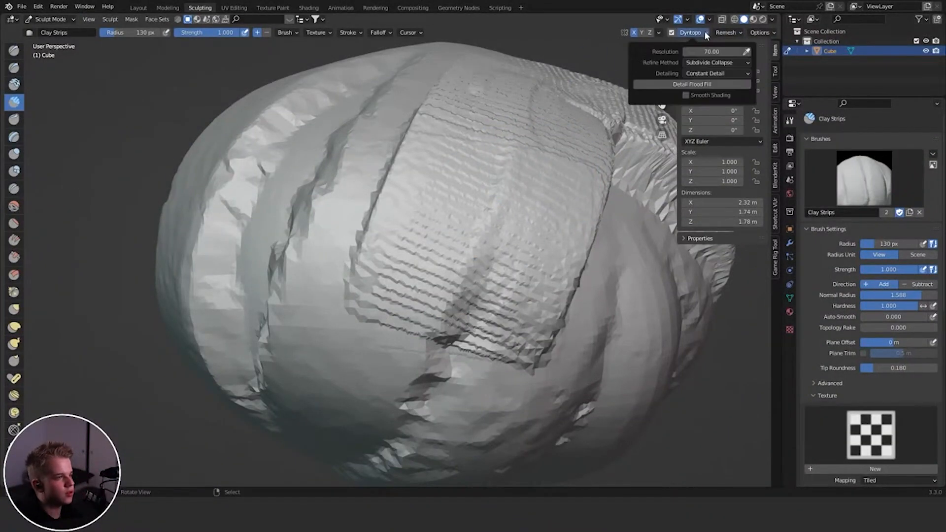
# Run Detail Flood Fill on the whole sculpt at resolution 70, try one Clay Strips stroke over the bands and undo it
pyautogui.click(691, 84)
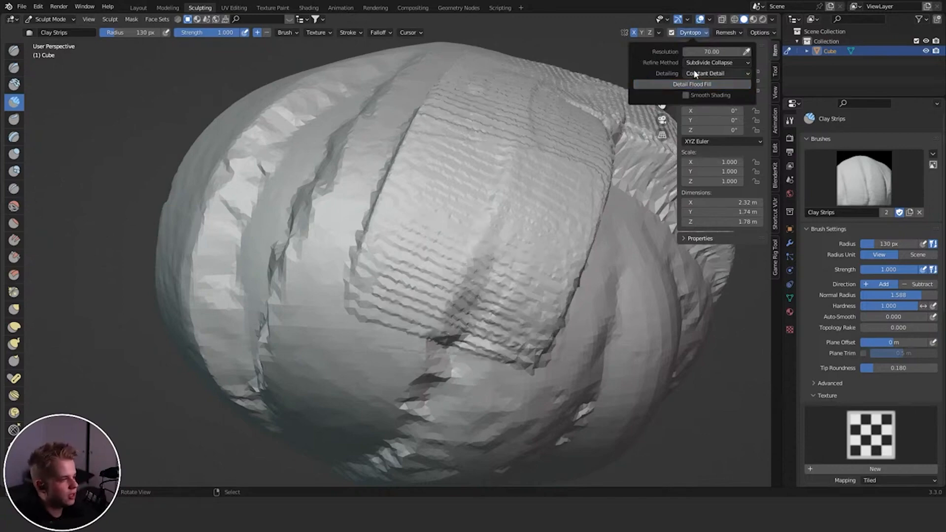
pyautogui.moveTo(487, 253); pyautogui.dragTo(449, 270, button='middle')
pyautogui.moveTo(458, 205)
pyautogui.mouseDown()
pyautogui.moveTo(319, 389)
pyautogui.moveTo(443, 220)
pyautogui.mouseUp()
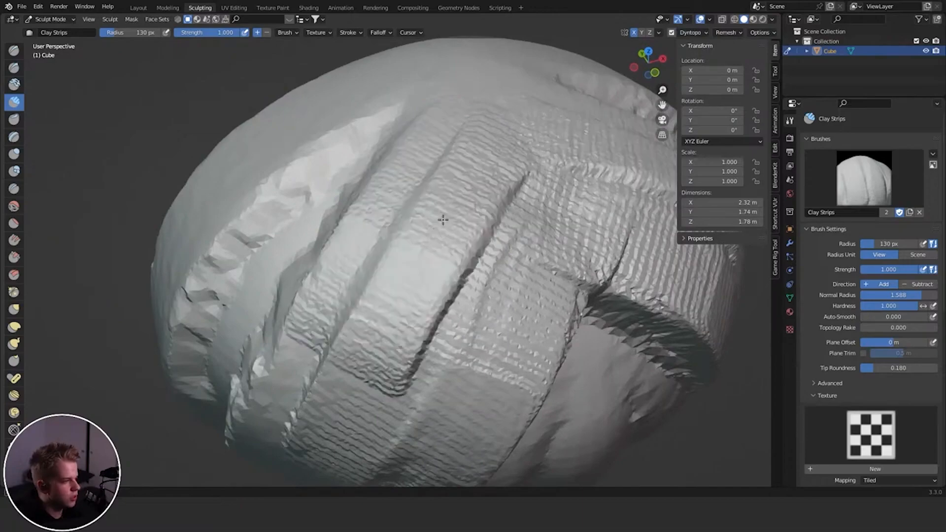
pyautogui.hotkey('ctrl', 'z')
# Examine the flood-filled topology in Edit Mode from several sides, both close up and from a distance
pyautogui.press('Tab')
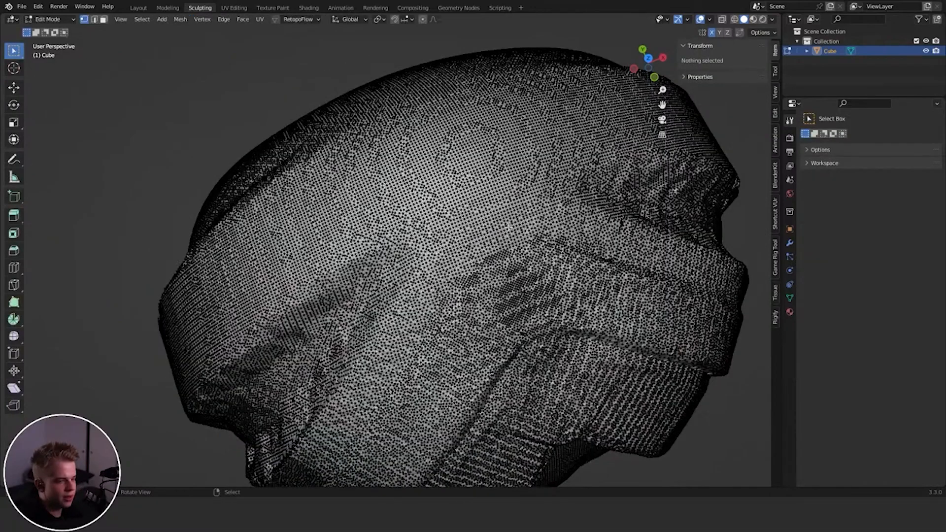
pyautogui.scroll(-3, 522, 352)
pyautogui.moveTo(522, 352); pyautogui.dragTo(510, 325, button='middle')
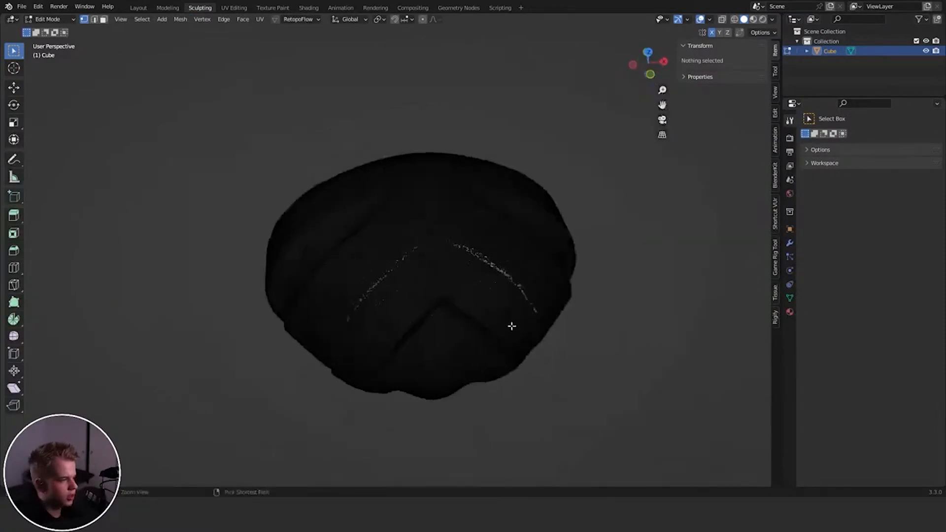
pyautogui.scroll(4, 511, 325)
pyautogui.moveTo(532, 449); pyautogui.dragTo(515, 304, button='middle')
pyautogui.scroll(-2, 528, 281)
pyautogui.scroll(-3, 515, 304)
pyautogui.scroll(6, 515, 304)
pyautogui.scroll(3, 632, 223)
pyautogui.moveTo(521, 248); pyautogui.dragTo(561, 242, button='middle')
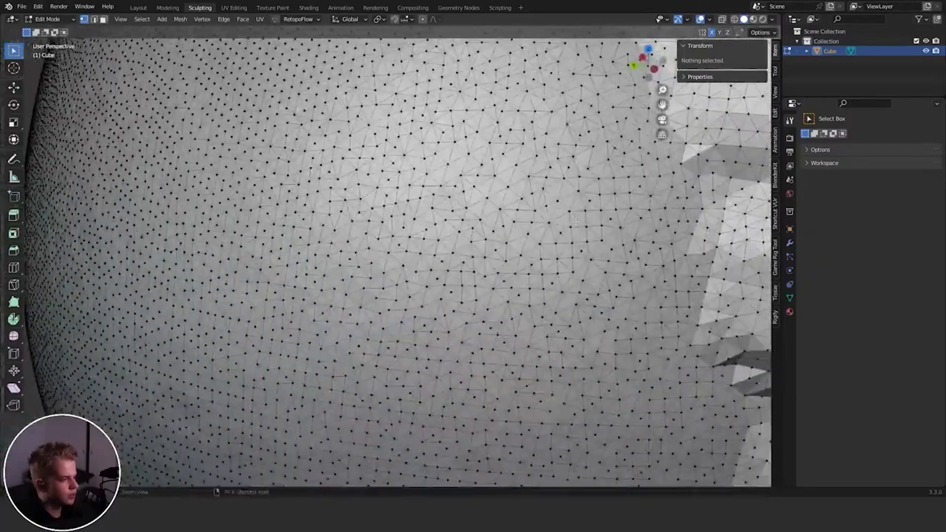
pyautogui.scroll(-5, 562, 241)
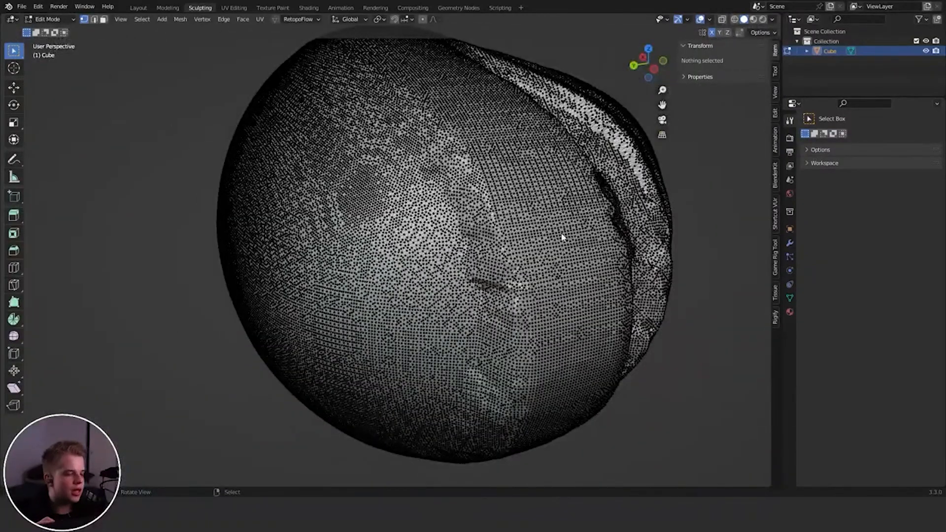
# Compare the sculpted surface with its mesh density by alternating between Sculpt Mode and Edit Mode
pyautogui.press('Tab')
pyautogui.press('Tab')
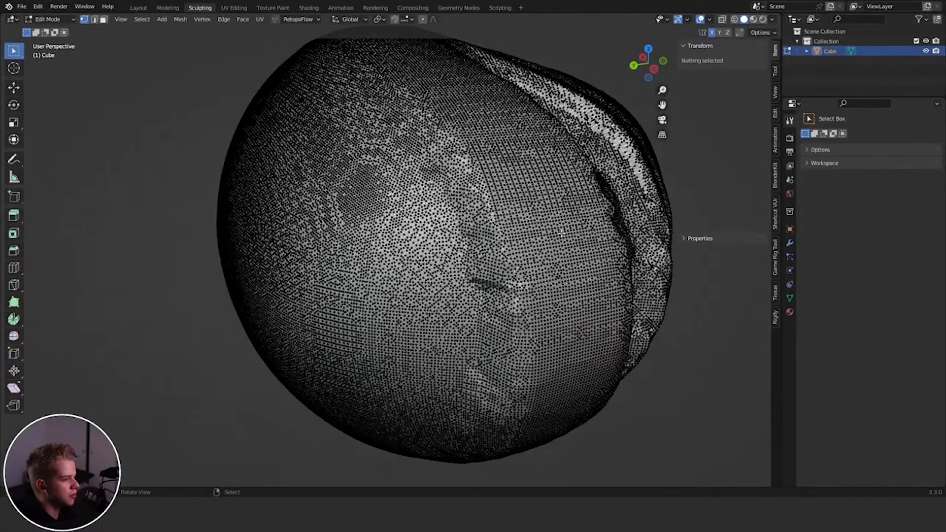
pyautogui.press('Tab')
pyautogui.moveTo(538, 245); pyautogui.dragTo(498, 288, button='middle')
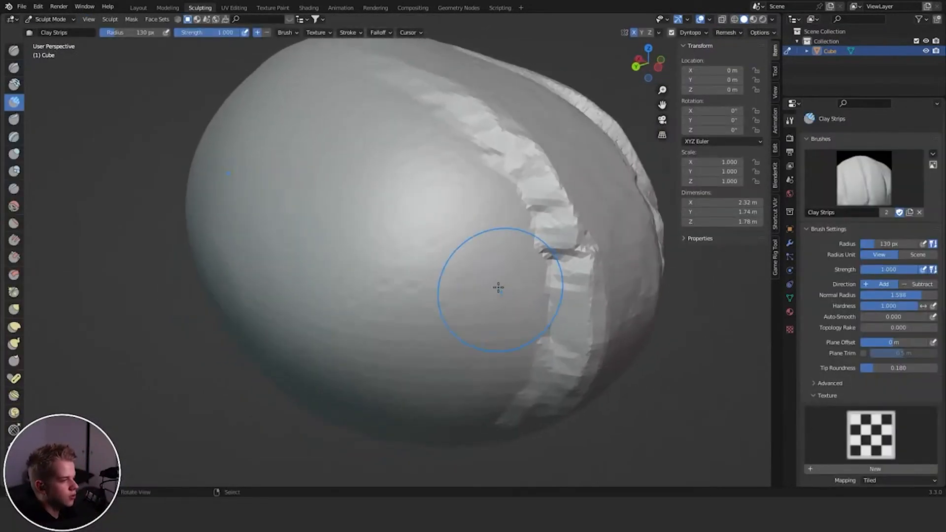
pyautogui.press('Tab')
pyautogui.moveTo(521, 229); pyautogui.dragTo(468, 256, button='middle')
pyautogui.press('Tab')
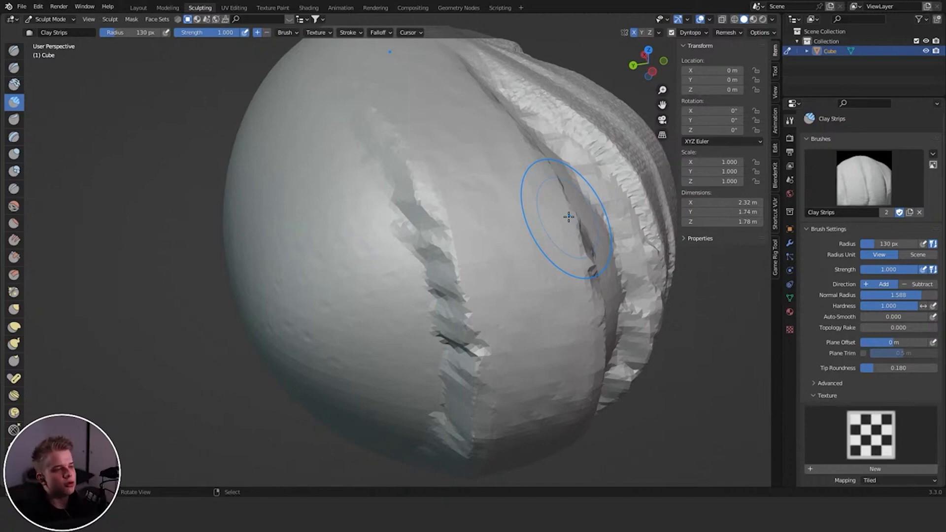
# Turn on the Statistics overlay, check the mesh counts in Edit Mode and return to Sculpt Mode
pyautogui.moveTo(429, 173)
pyautogui.mouseDown(button='middle')
pyautogui.moveTo(372, 205)
pyautogui.moveTo(580, 121)
pyautogui.mouseUp(button='middle')
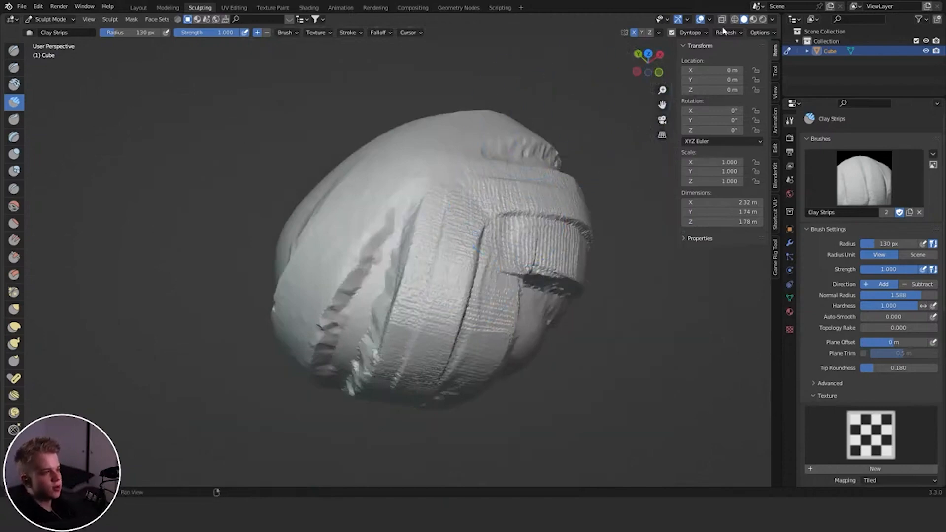
pyautogui.click(709, 19)
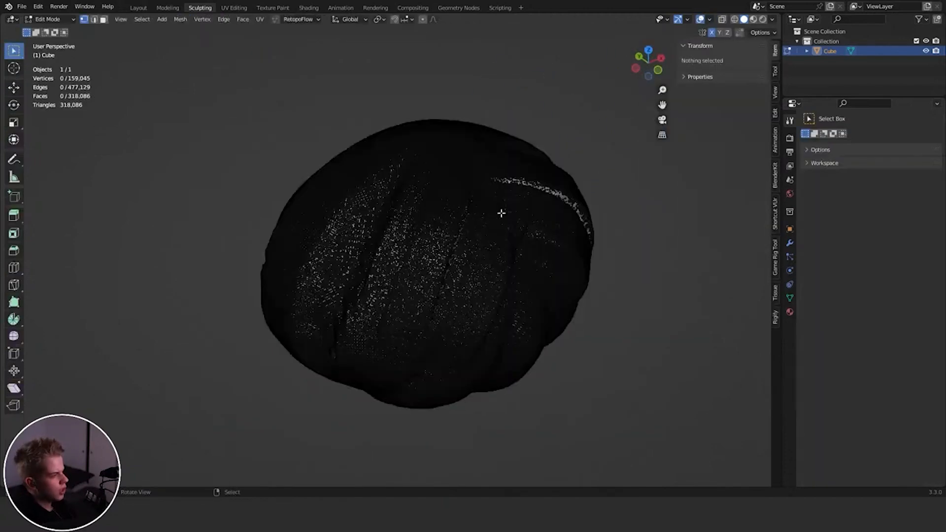
pyautogui.moveTo(500, 211)
pyautogui.mouseDown(button='middle')
pyautogui.moveTo(453, 241)
pyautogui.moveTo(481, 269)
pyautogui.moveTo(509, 219)
pyautogui.mouseUp(button='middle')
pyautogui.scroll(5, 512, 218)
pyautogui.press('Tab')
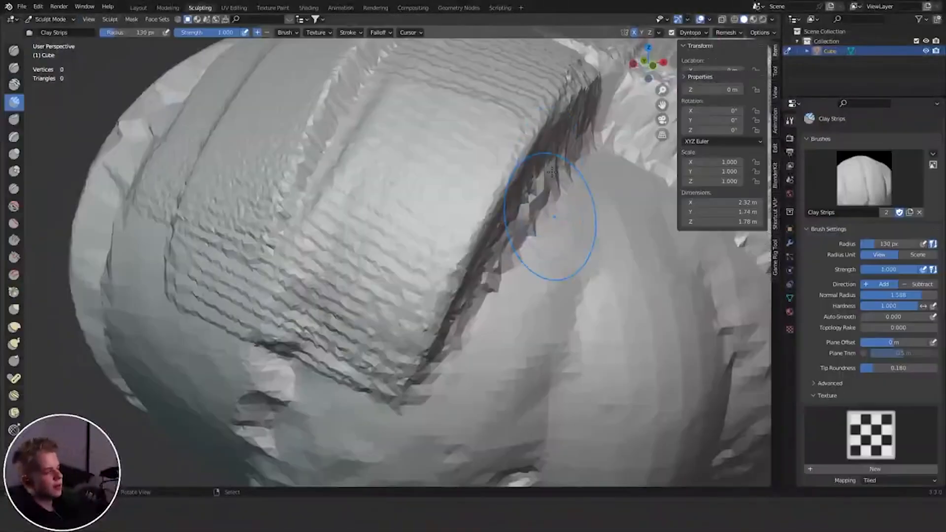
# Switch the sculpt to Object Mode and back to Sculpt Mode, and turn Dyntopo off
pyautogui.moveTo(551, 171); pyautogui.dragTo(450, 210, button='middle')
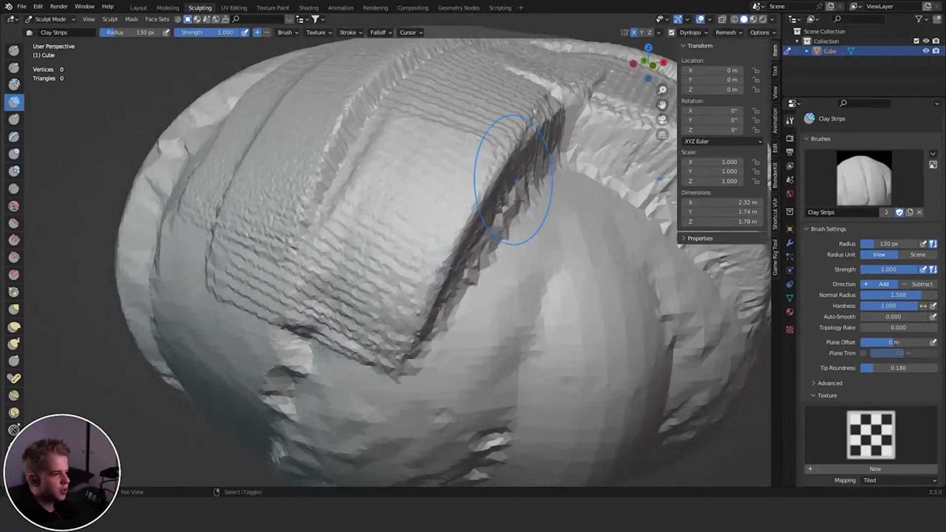
pyautogui.hotkey('ctrl', 'Tab')
pyautogui.hotkey('ctrl', 'Tab')
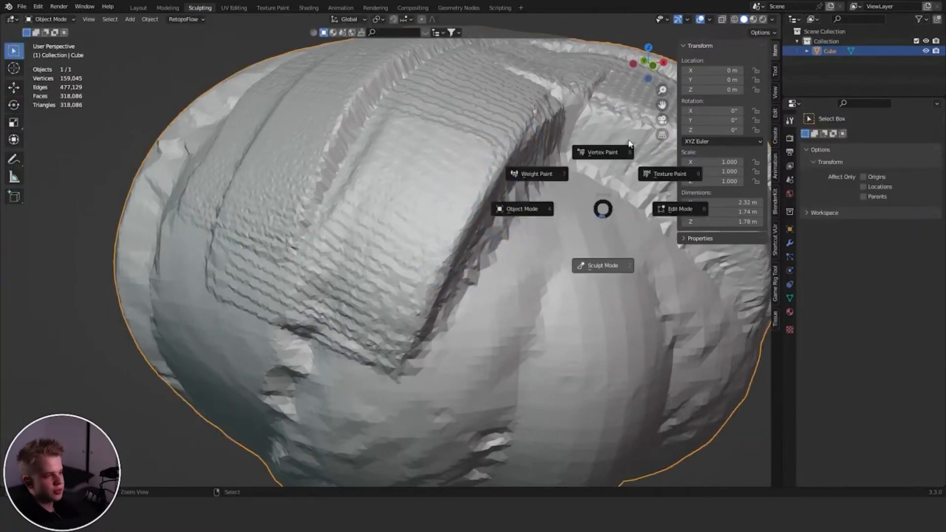
pyautogui.click(598, 243)
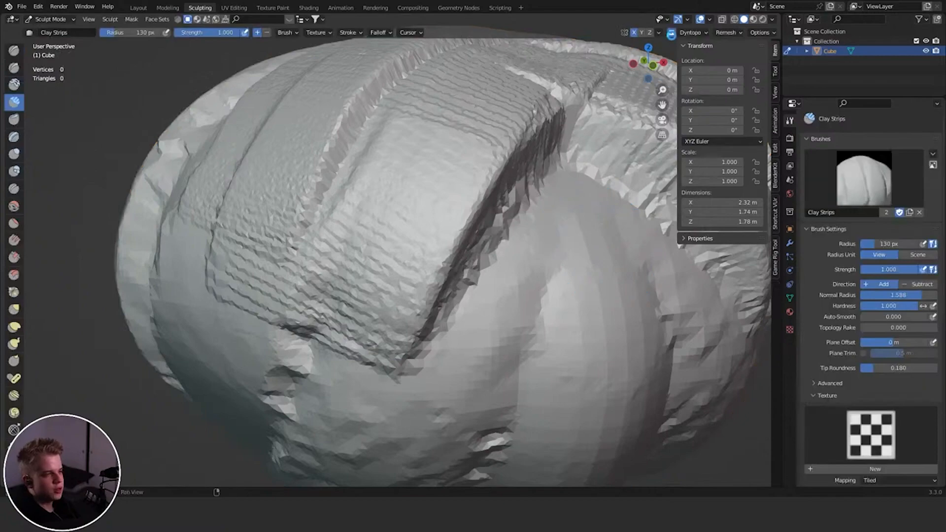
pyautogui.hotkey('ctrl', 'd')
# Set the voxel size to about 0.0115 m and voxel remesh the sculpt
pyautogui.scroll(-5, 528, 204)
pyautogui.press('r')
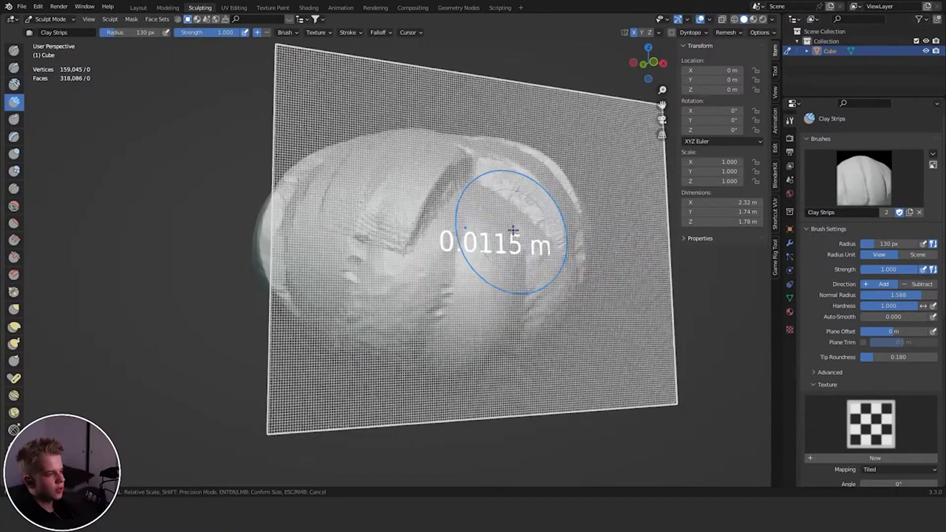
pyautogui.click(509, 230)
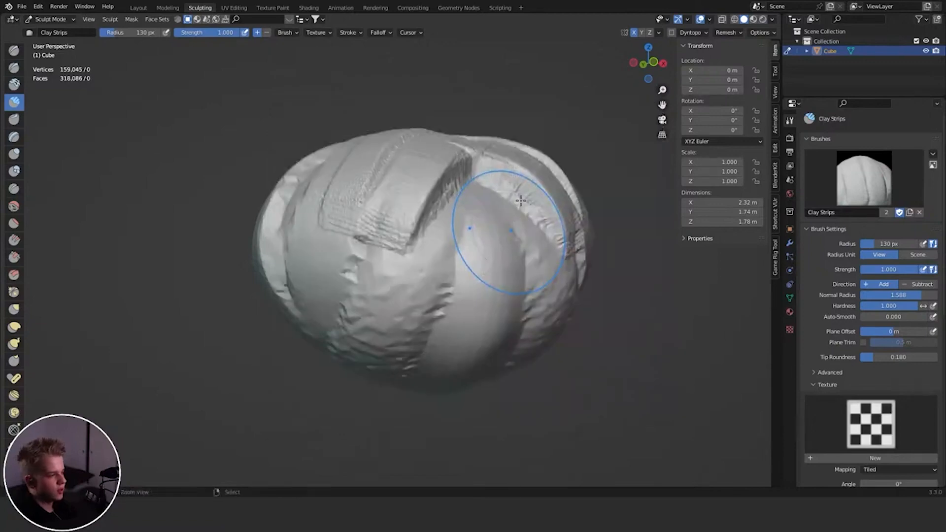
pyautogui.hotkey('ctrl', 'r')
# Reduce the voxel size and voxel remesh the sculpt at the finer density
pyautogui.press('r')
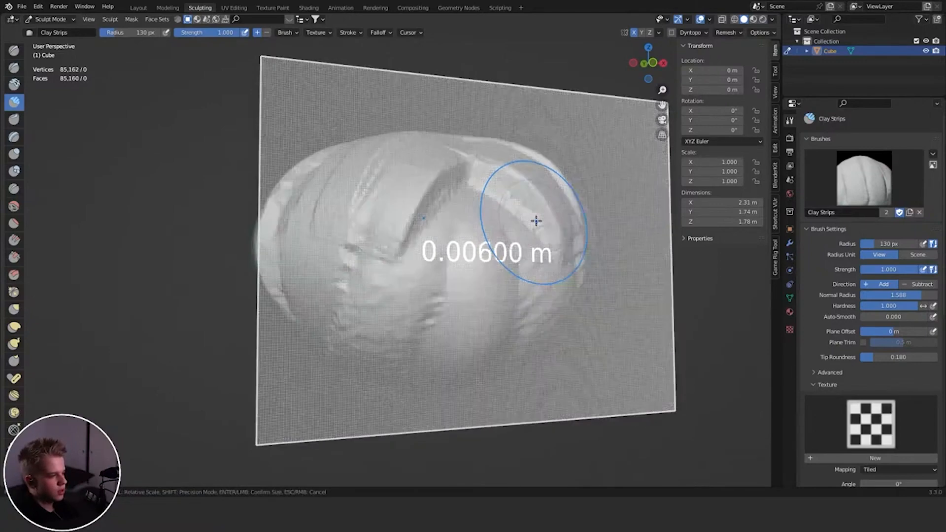
pyautogui.click(536, 221)
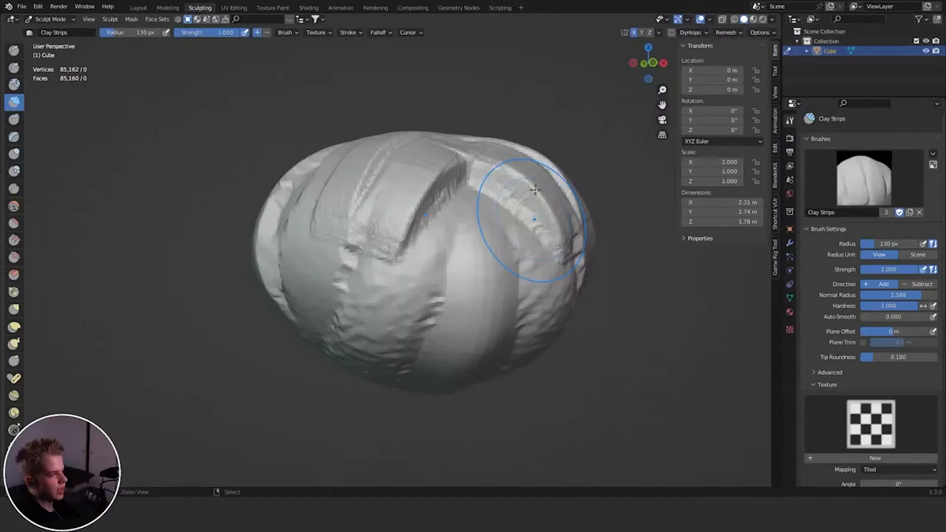
pyautogui.hotkey('ctrl', 'r')
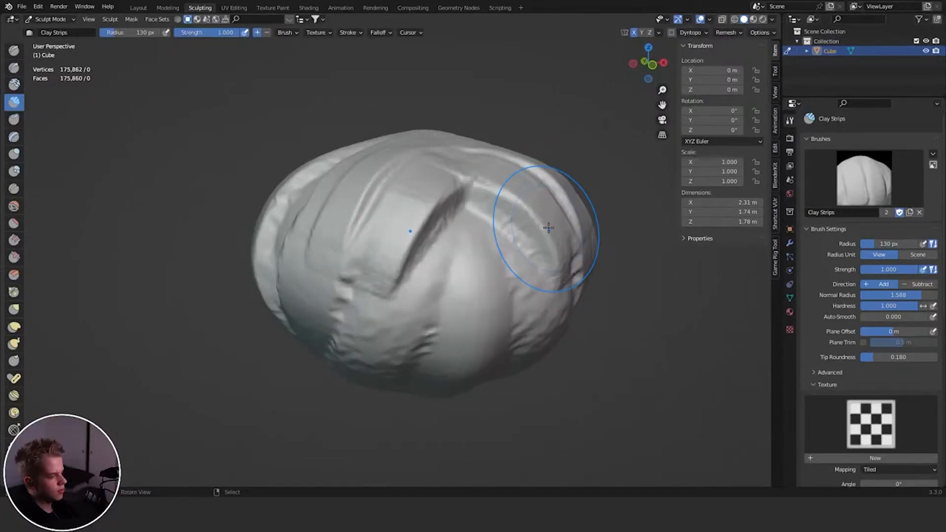
# Examine the voxel-remeshed topology around the grooves in Edit Mode and compare it with the sculpted surface
pyautogui.moveTo(545, 228); pyautogui.dragTo(513, 243, button='middle')
pyautogui.press('Tab')
pyautogui.scroll(8, 502, 271)
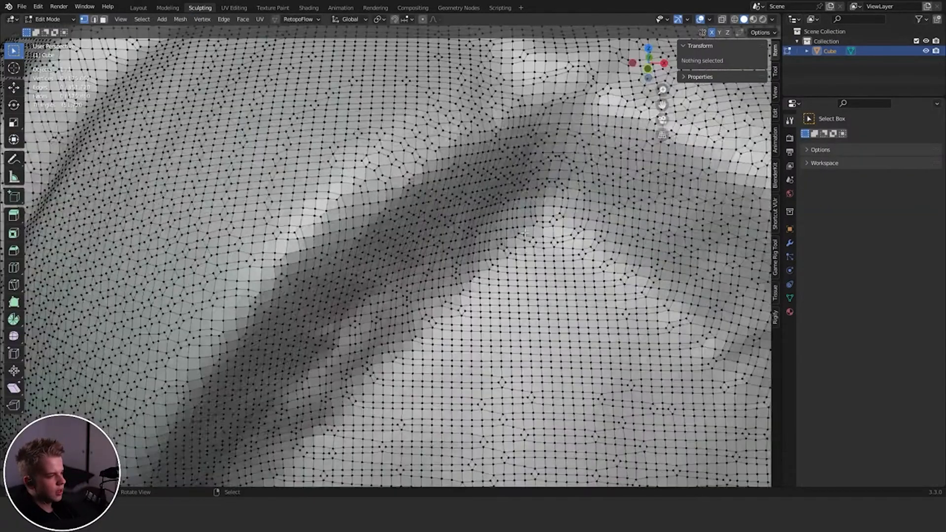
pyautogui.press('Tab')
pyautogui.scroll(-8, 508, 274)
pyautogui.press('Tab')
pyautogui.press('Tab')
pyautogui.moveTo(511, 272); pyautogui.dragTo(369, 279, button='middle')
pyautogui.press('Tab')
pyautogui.moveTo(449, 277); pyautogui.dragTo(451, 261, button='middle')
pyautogui.scroll(-6, 452, 260)
pyautogui.scroll(3, 450, 262)
# Set the Clay Strips brush radius to 221 px
pyautogui.press('f')
pyautogui.click(371, 244)
pyautogui.scroll(-4, 372, 245)
pyautogui.moveTo(371, 244)
pyautogui.mouseDown(button='middle')
pyautogui.moveTo(361, 302)
pyautogui.moveTo(422, 303)
pyautogui.mouseUp(button='middle')
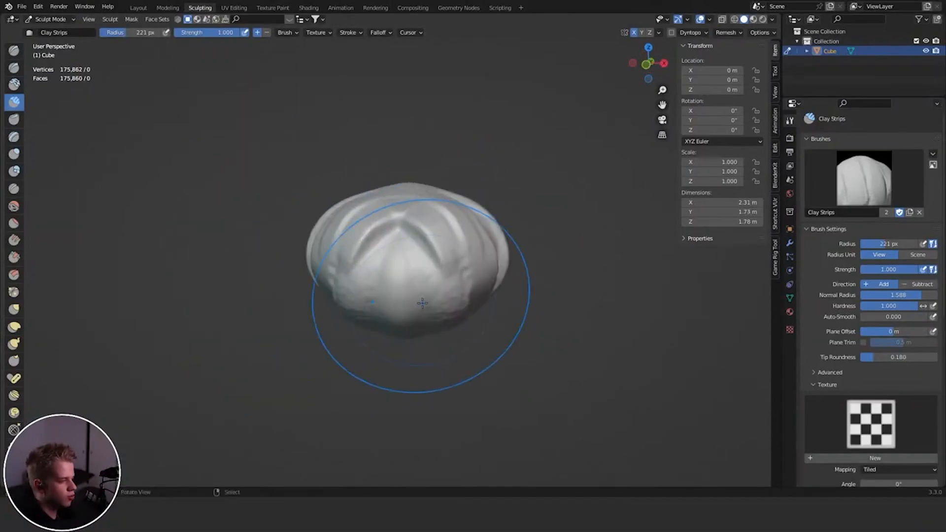
# Examine the remeshed grid in Edit Mode close up and from the front view, and switch to Object Mode
pyautogui.press('Tab')
pyautogui.scroll(10, 439, 201)
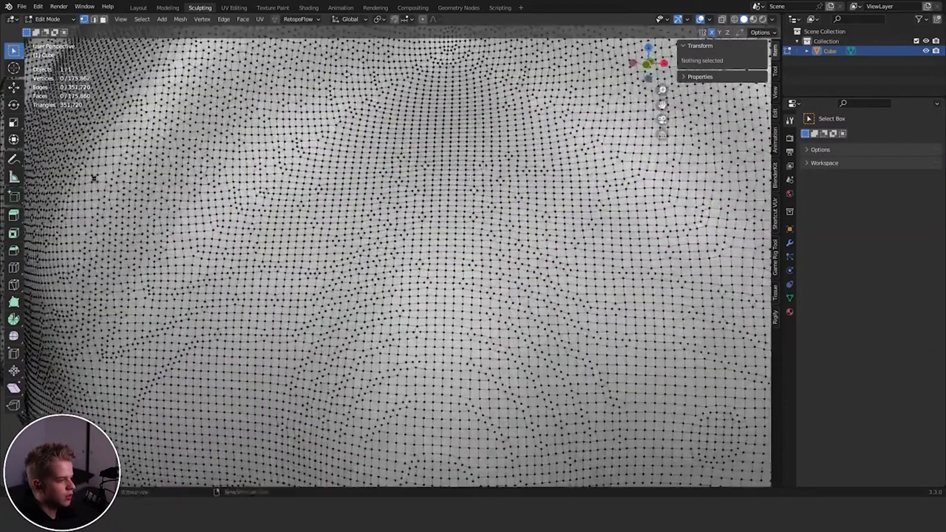
pyautogui.scroll(-8, 470, 176)
pyautogui.press('KP_1')
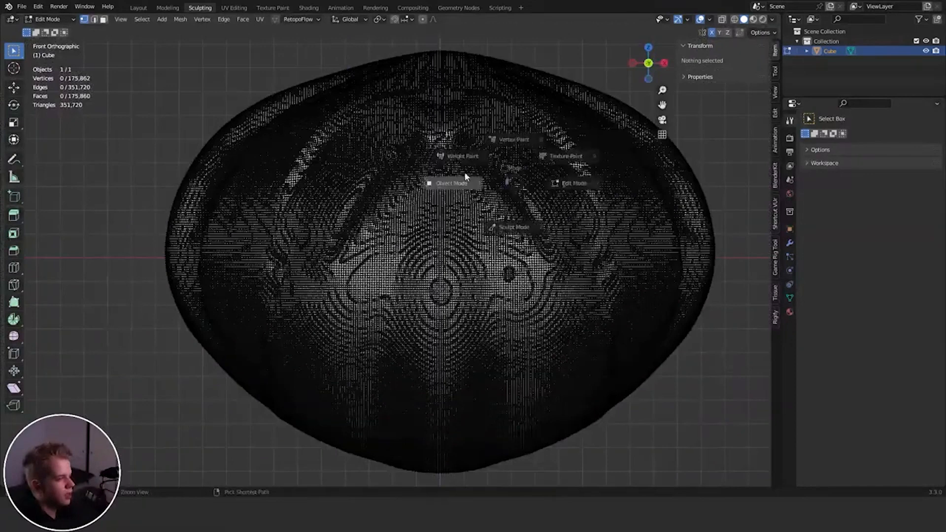
pyautogui.hotkey('ctrl', 'Tab')
pyautogui.keyDown('shift'); pyautogui.moveTo(516, 136); pyautogui.dragTo(477, 172, button='middle'); pyautogui.keyUp('shift')
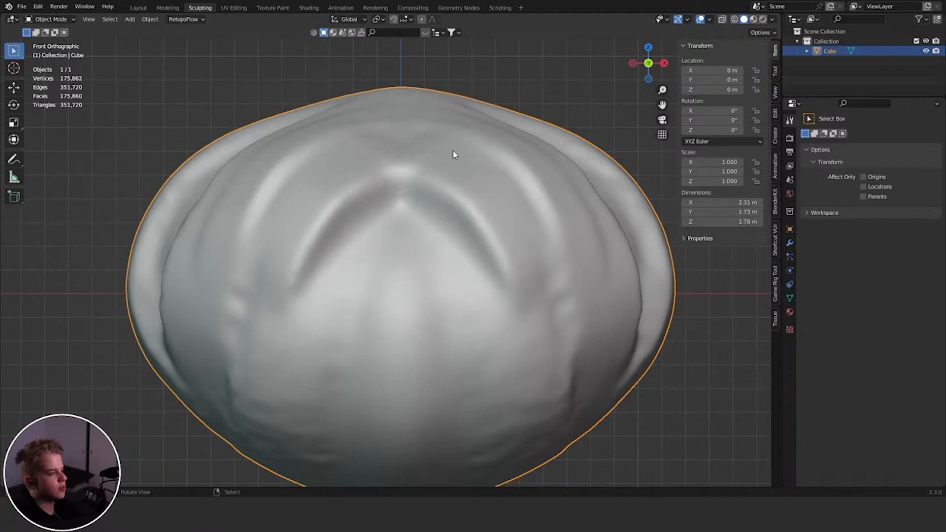
pyautogui.moveTo(517, 153); pyautogui.dragTo(482, 211, button='middle')
pyautogui.hotkey('ctrl', 'Tab')
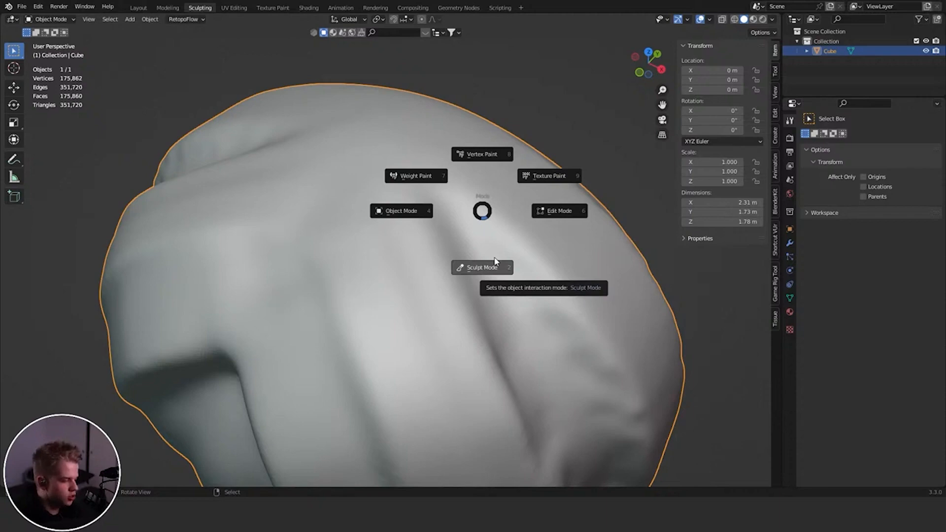
pyautogui.press('Escape')
pyautogui.scroll(-4, 507, 280)
pyautogui.moveTo(451, 297); pyautogui.dragTo(478, 268, button='middle')
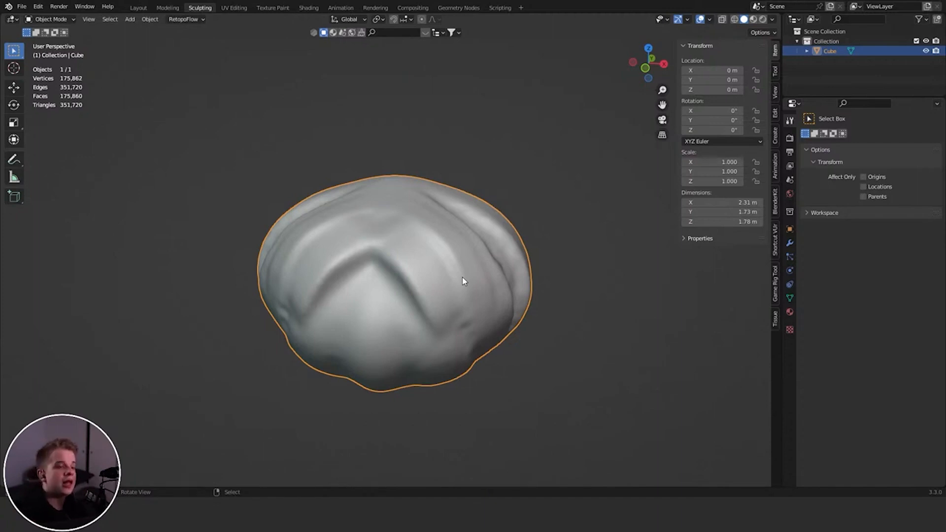
pyautogui.moveTo(392, 211); pyautogui.dragTo(492, 280, button='middle')
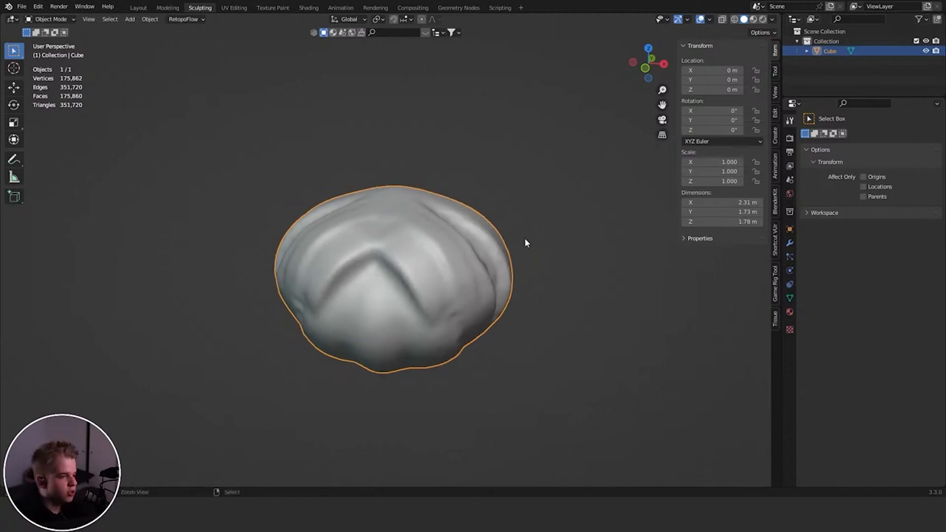
# Return the remeshed object to Sculpt Mode and turn Dyntopo back on
pyautogui.moveTo(526, 240); pyautogui.dragTo(520, 361, button='middle')
pyautogui.hotkey('ctrl', 'Tab')
pyautogui.click(507, 390)
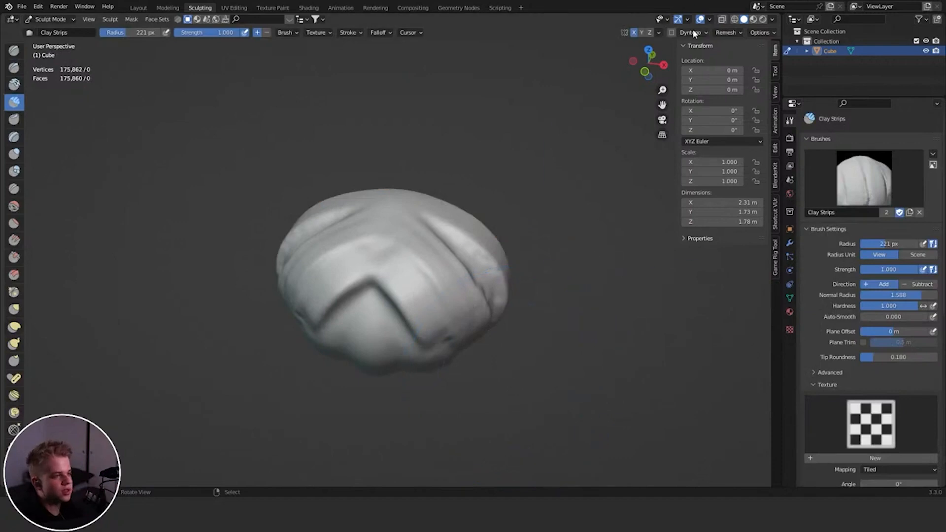
pyautogui.click(670, 33)
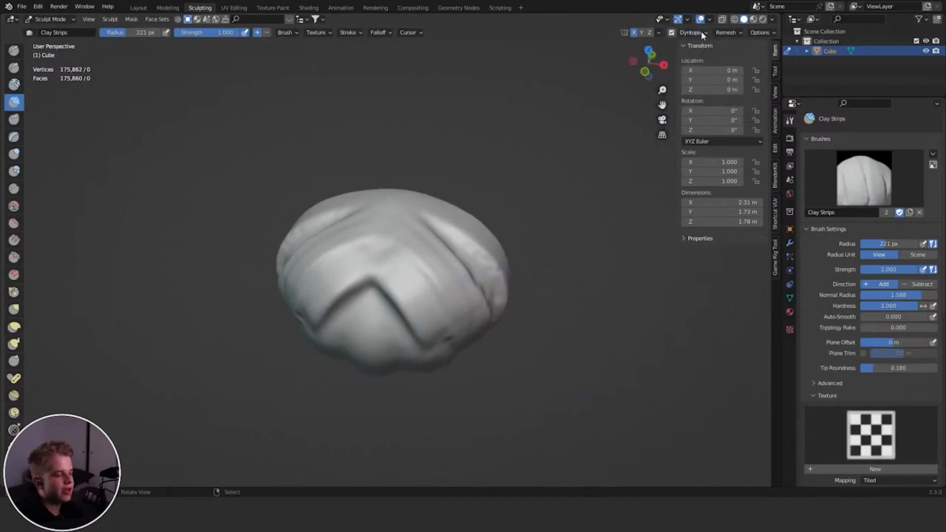
# Change the Dyntopo detailing method to Relative Detail and view the sculpt at different zoom levels
pyautogui.click(702, 33)
pyautogui.click(714, 73)
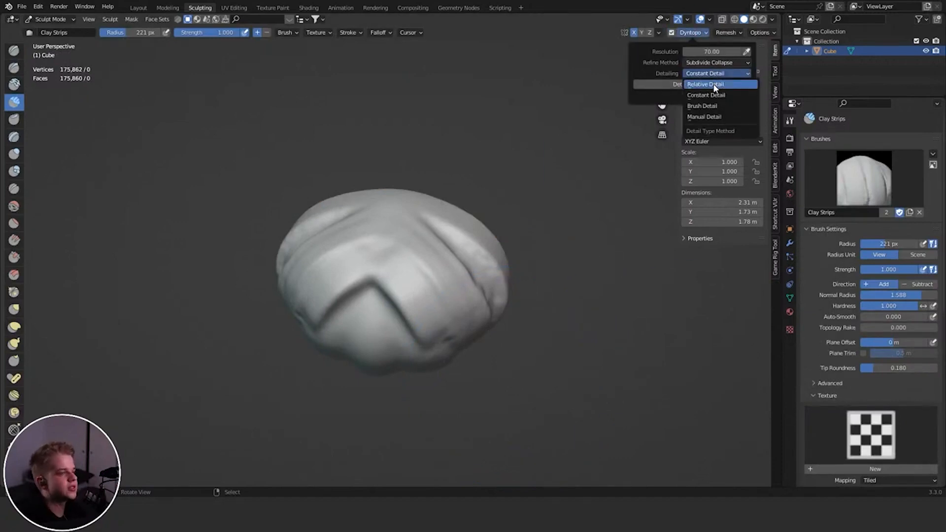
pyautogui.click(714, 84)
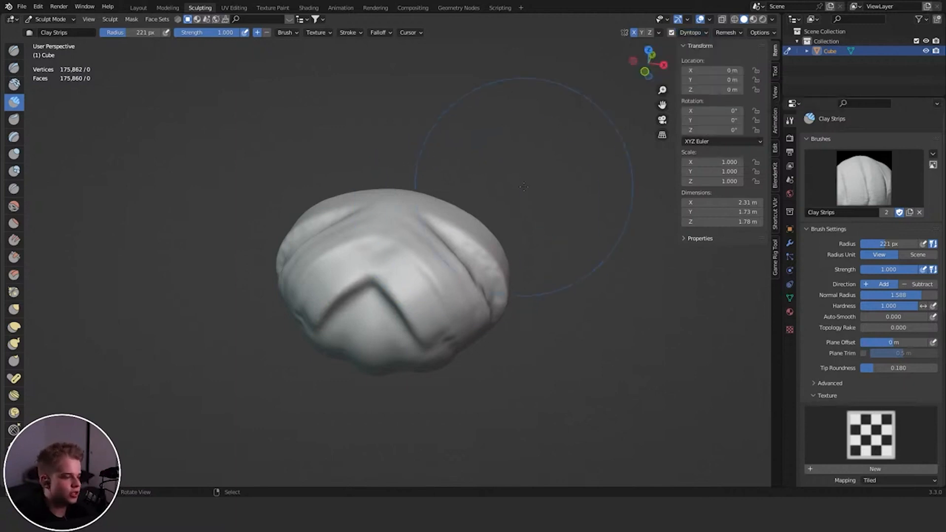
pyautogui.scroll(5, 467, 226)
pyautogui.scroll(-4, 481, 226)
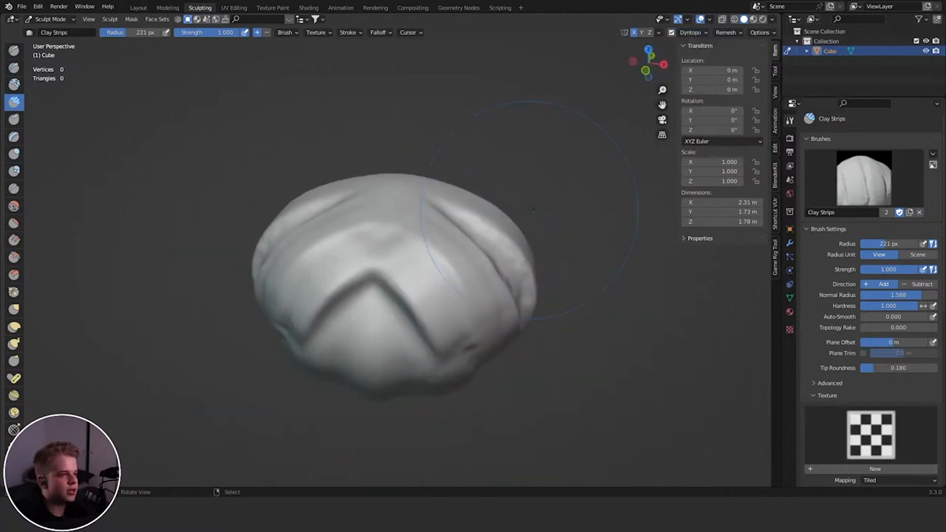
# Change the Dyntopo detailing method to Brush Detail and set the Clay Strips brush radius to 86 px
pyautogui.click(724, 32)
pyautogui.moveTo(703, 34)
pyautogui.click(717, 73)
pyautogui.click(716, 104)
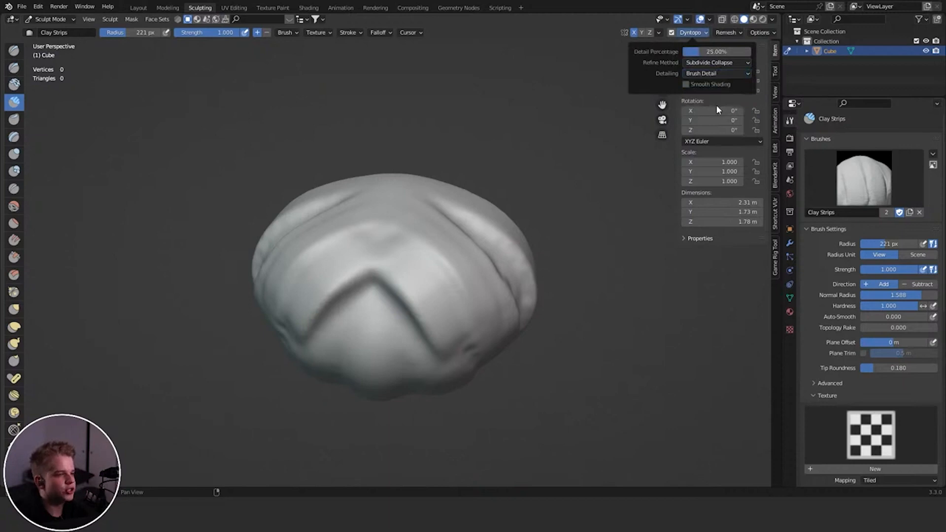
pyautogui.press('f')
pyautogui.click(374, 306)
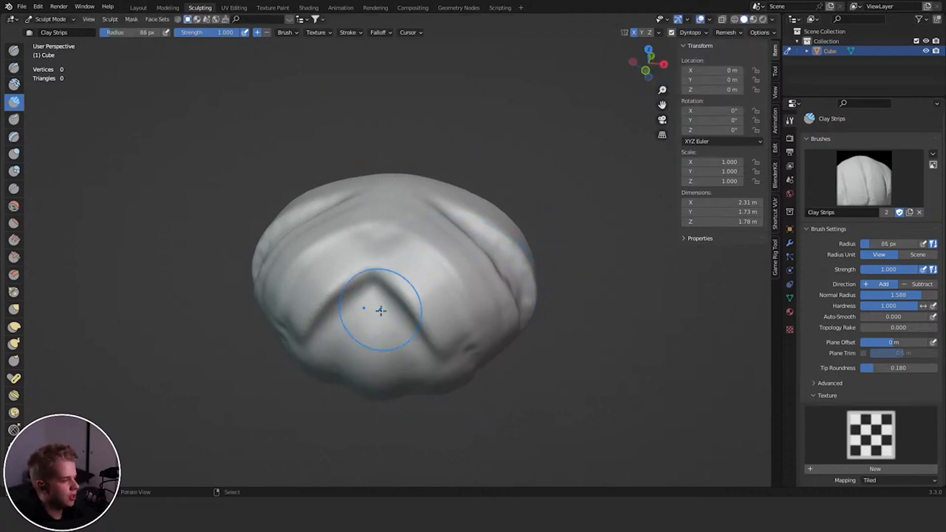
# Sculpt a vertical clay strip down the middle of the front with the brush radius at 55 px
pyautogui.moveTo(368, 305); pyautogui.dragTo(384, 334)
pyautogui.moveTo(431, 232); pyautogui.dragTo(445, 194, button='middle')
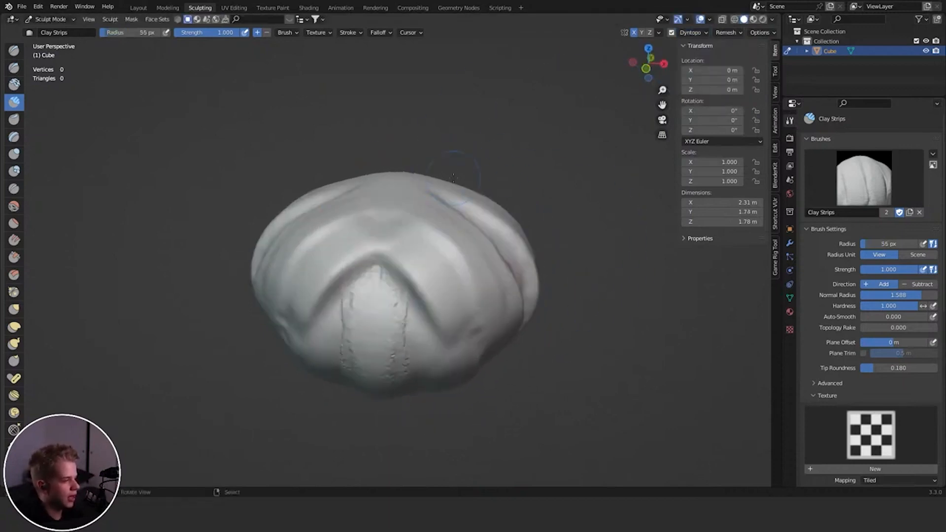
pyautogui.click(688, 32)
# Enlarge the Clay Strips radius to 124 px and sculpt broad strokes over both sides of the front
pyautogui.press('f')
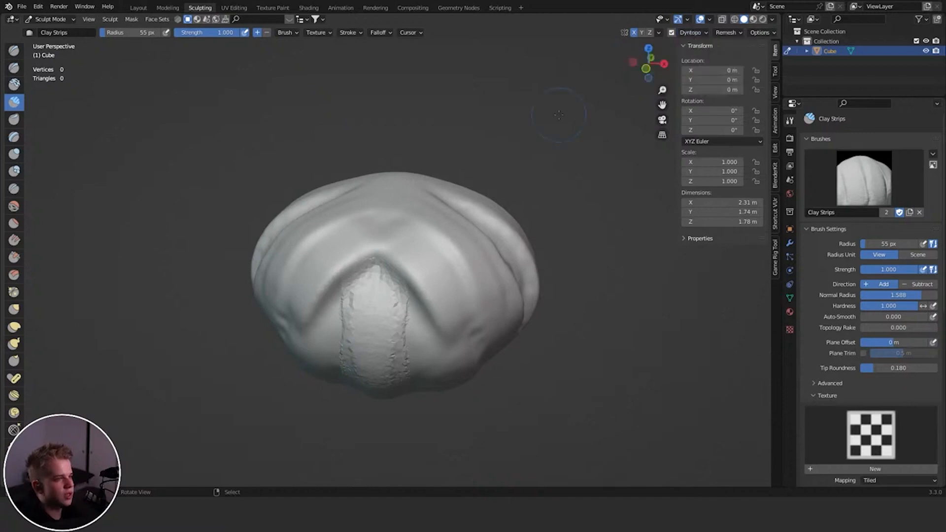
pyautogui.click(453, 308)
pyautogui.moveTo(437, 245); pyautogui.dragTo(457, 291)
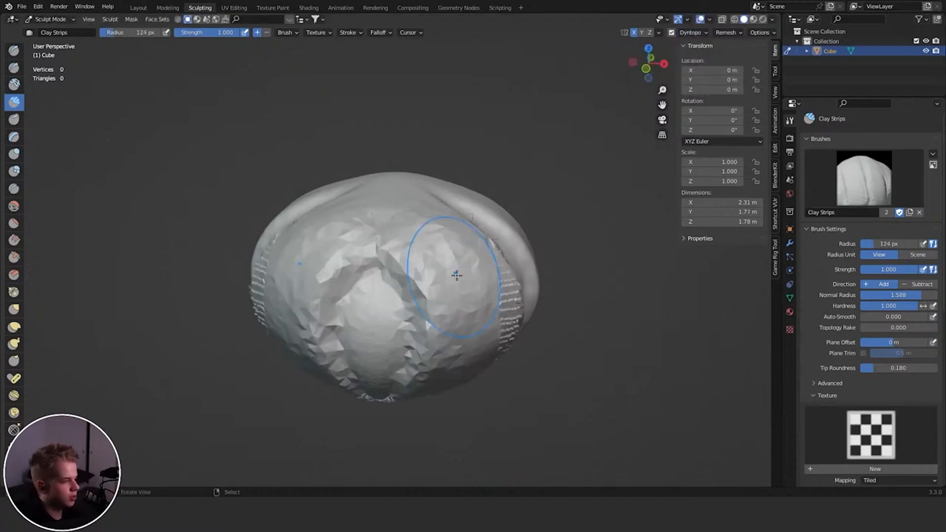
pyautogui.moveTo(418, 307); pyautogui.dragTo(420, 287, button='middle')
# Reduce the brush radius to 14 px, sculpt a fine vertical stroke up the middle of the front, and inspect it close up
pyautogui.press('f')
pyautogui.click(376, 297)
pyautogui.press('f')
pyautogui.click(371, 295)
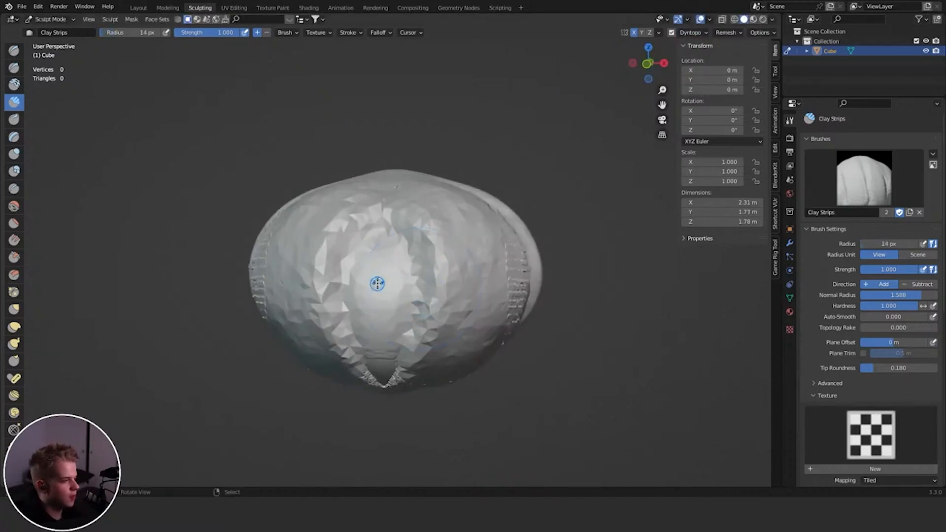
pyautogui.moveTo(384, 362); pyautogui.dragTo(386, 245)
pyautogui.moveTo(399, 281); pyautogui.dragTo(415, 283, button='middle')
pyautogui.scroll(4, 463, 206)
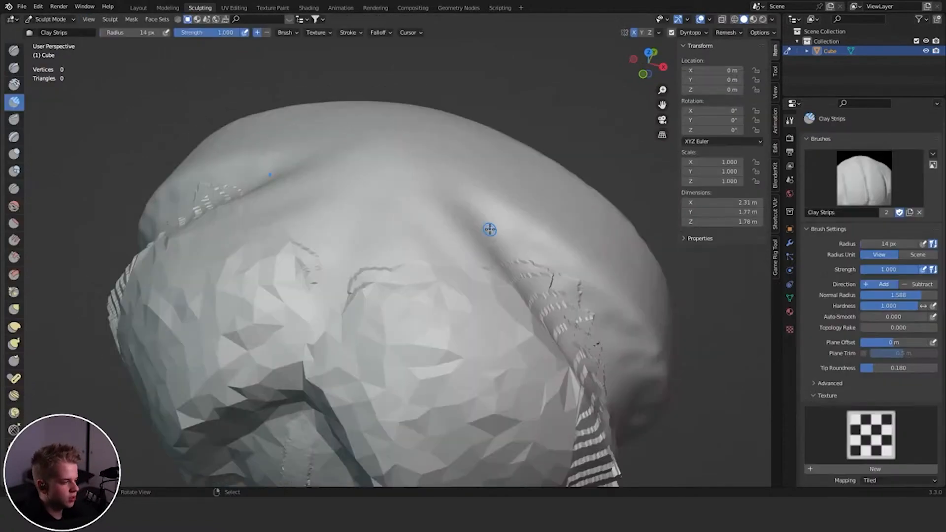
# Set the brush radius to 156 px and smooth the faceted front and central groove of the sculpt
pyautogui.moveTo(489, 229); pyautogui.dragTo(463, 224, button='middle')
pyautogui.scroll(-4, 463, 246)
pyautogui.moveTo(446, 352); pyautogui.dragTo(414, 329, button='middle')
pyautogui.press('f')
pyautogui.click(482, 320)
pyautogui.moveTo(365, 275)
pyautogui.keyDown('shift'); pyautogui.mouseDown()
pyautogui.moveTo(330, 276)
pyautogui.moveTo(306, 317)
pyautogui.mouseUp(); pyautogui.keyUp('shift')
pyautogui.moveTo(316, 316); pyautogui.dragTo(443, 306, button='middle')
pyautogui.keyDown('shift'); pyautogui.moveTo(372, 252); pyautogui.dragTo(369, 325); pyautogui.keyUp('shift')
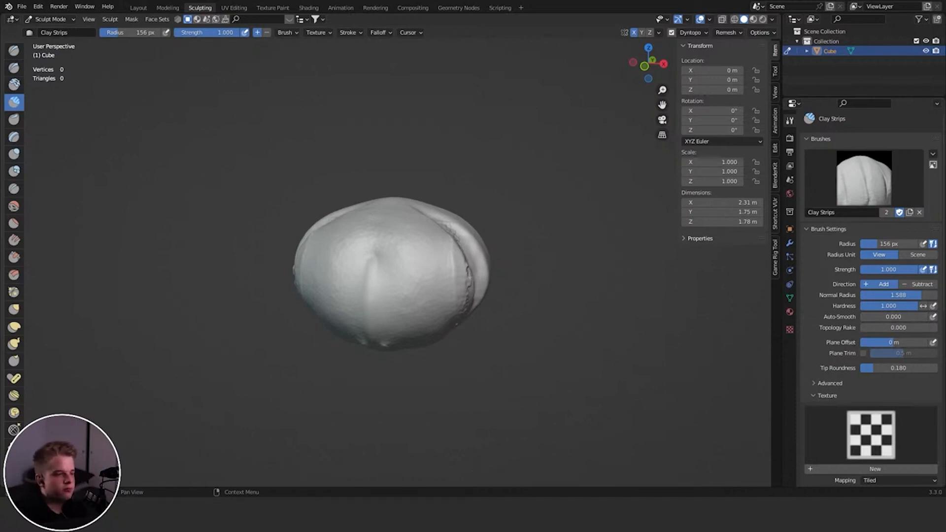
pyautogui.scroll(3, 542, 240)
pyautogui.moveTo(542, 240); pyautogui.dragTo(521, 241, button='middle')
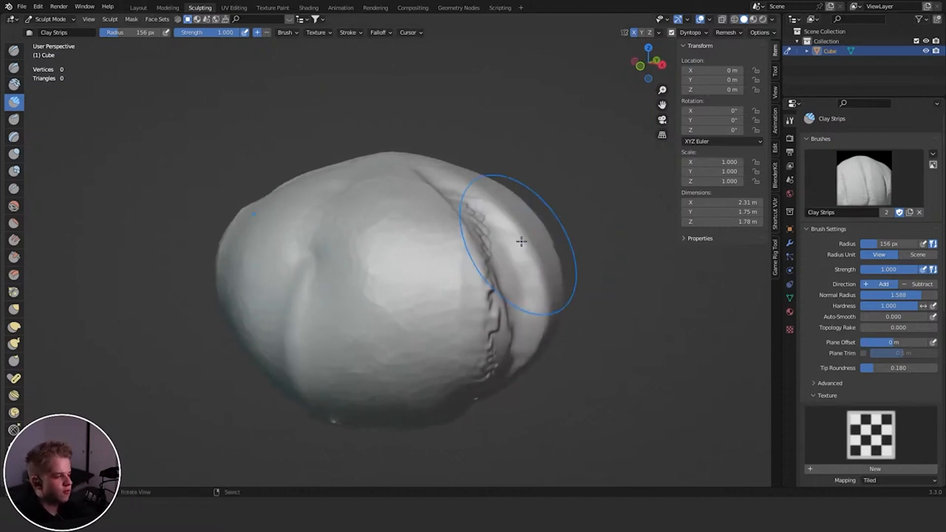